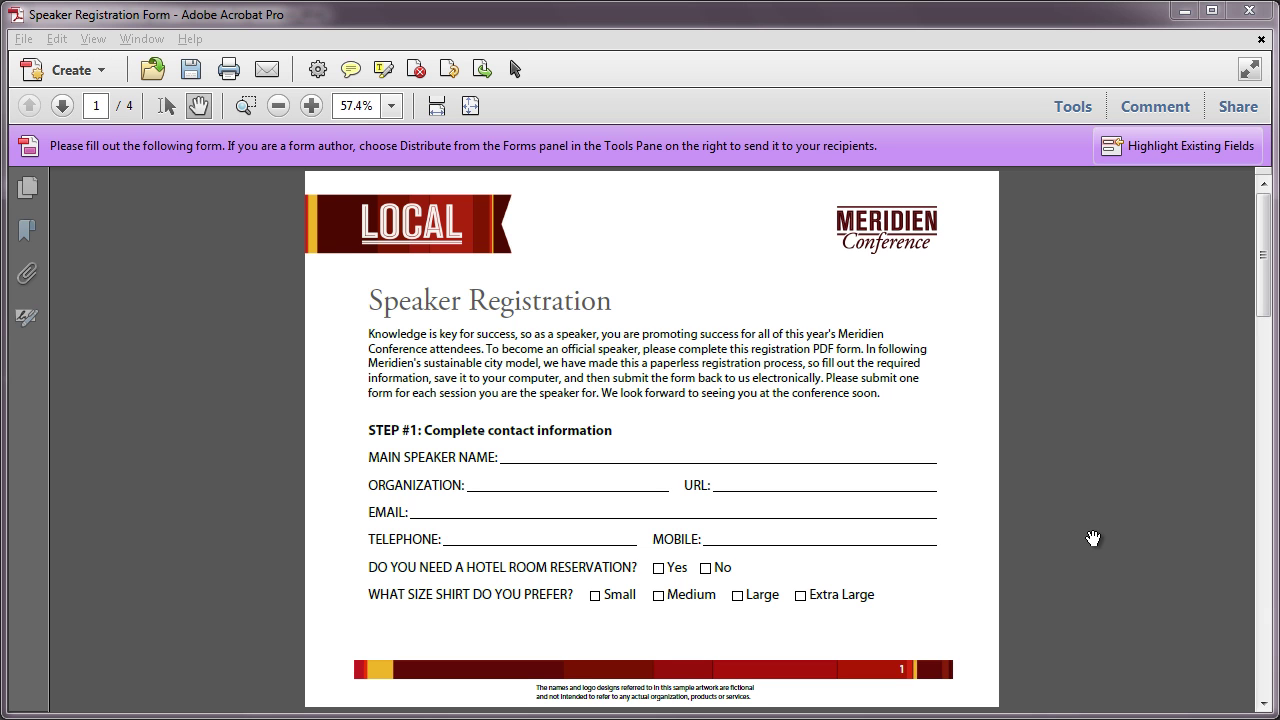
Open the Speaker Registration form for form editing at the session information on page 2
left_click(1093, 538)
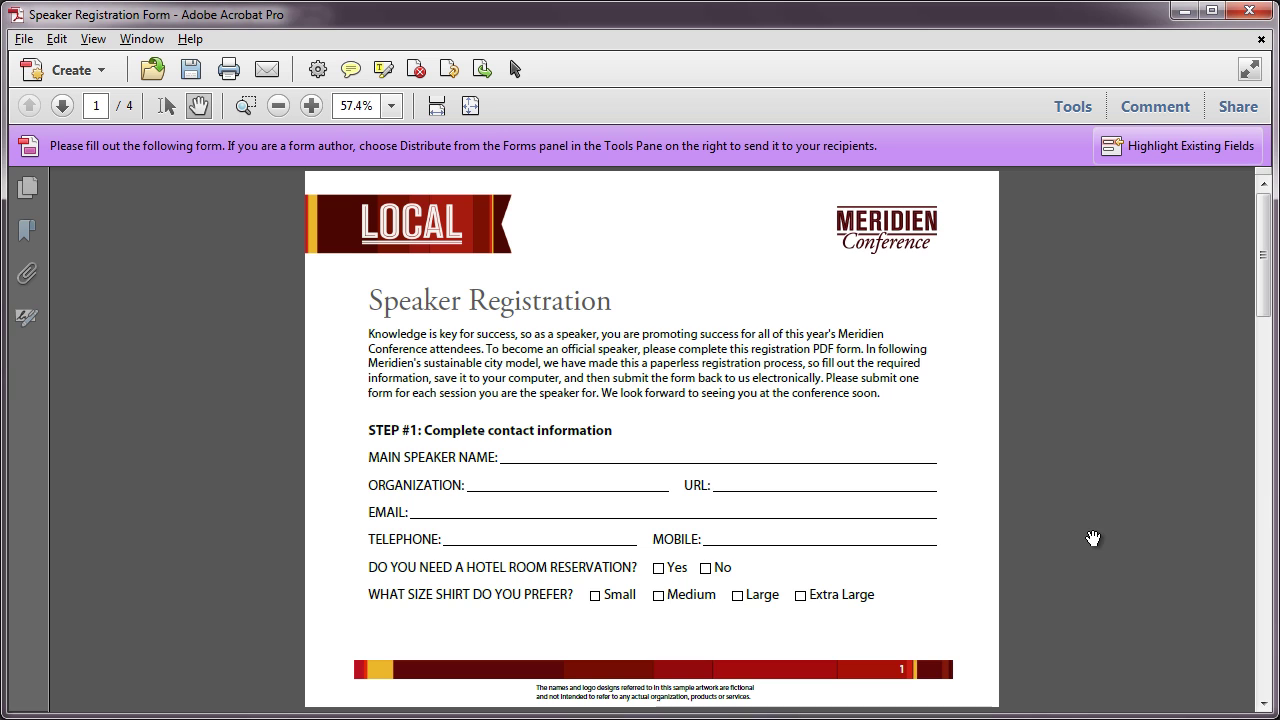
scroll(1093, 538, "down", 3)
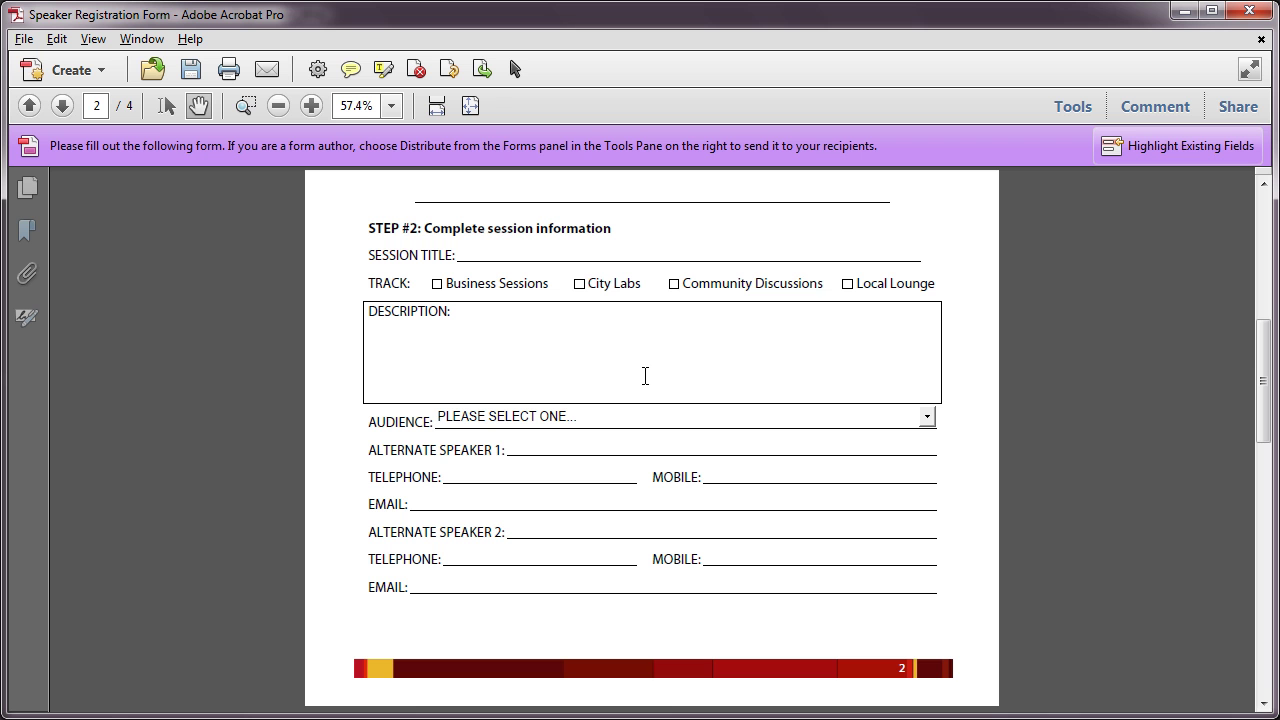
left_click(1096, 112)
left_click(1172, 250)
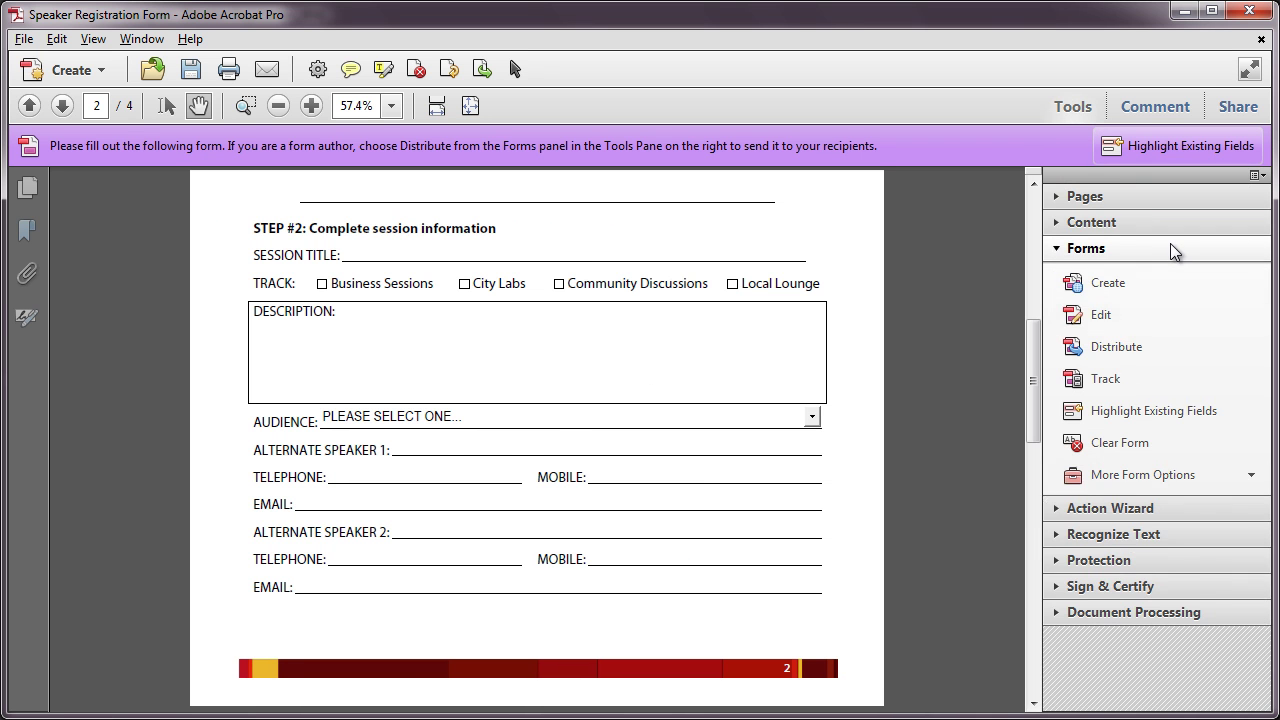
left_click(1224, 320)
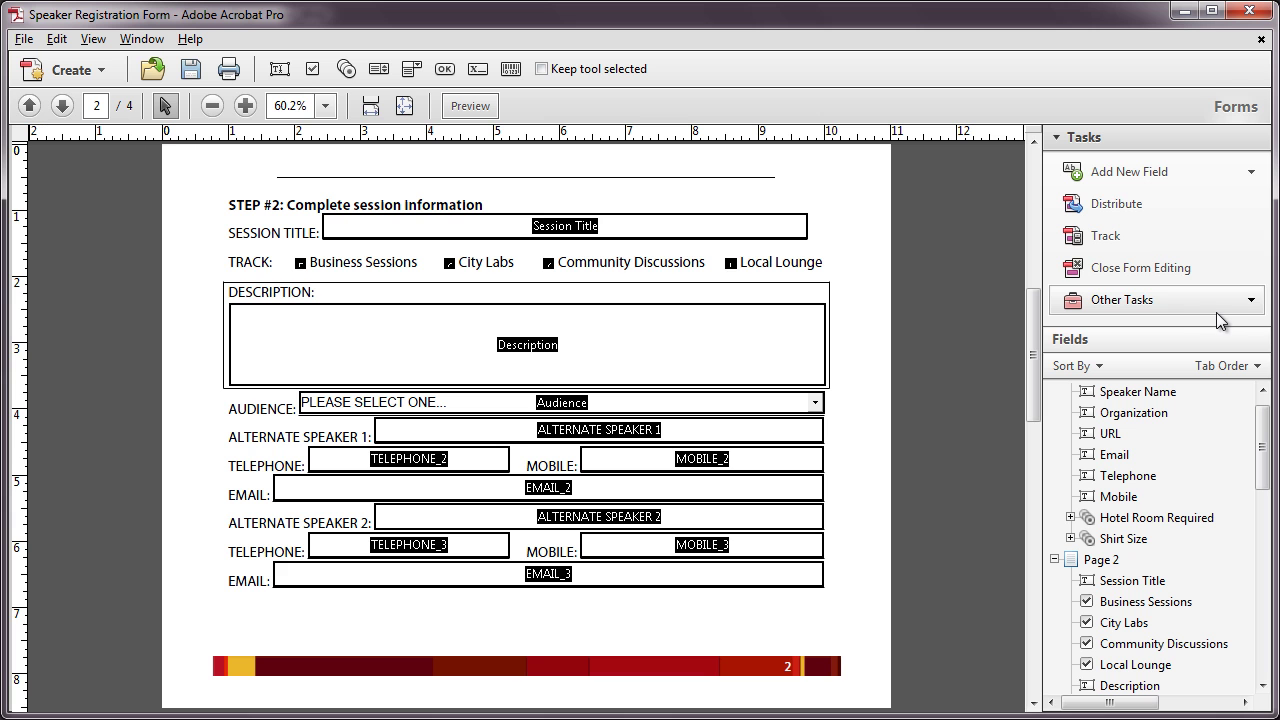
Enable the Multi-line option for the Description text field on page 2
left_click(741, 343)
double_click(741, 343)
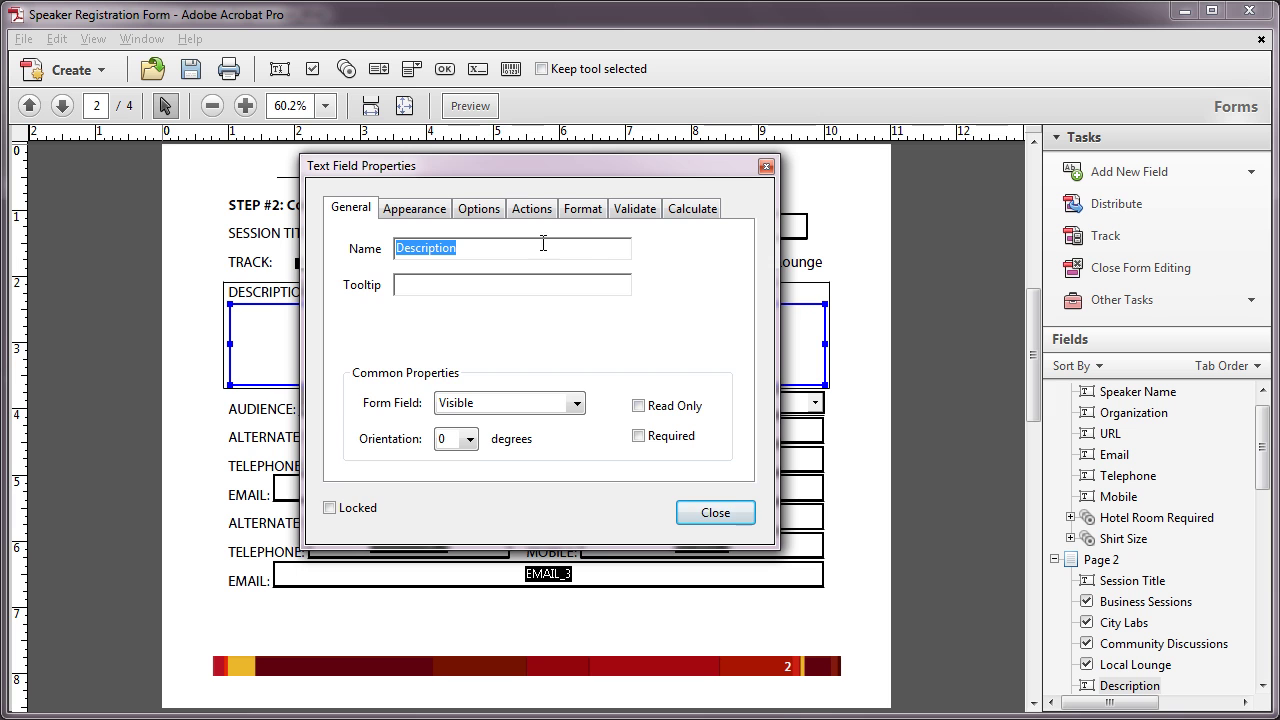
left_click(495, 213)
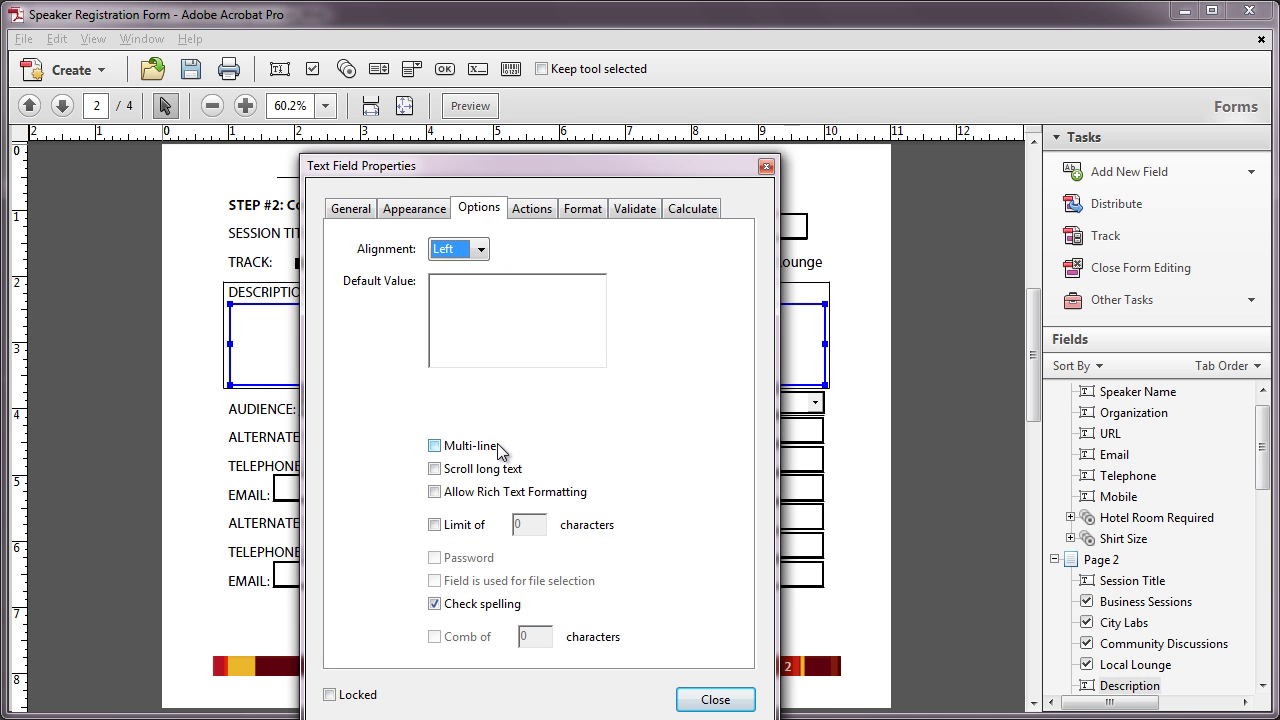
left_click(435, 446)
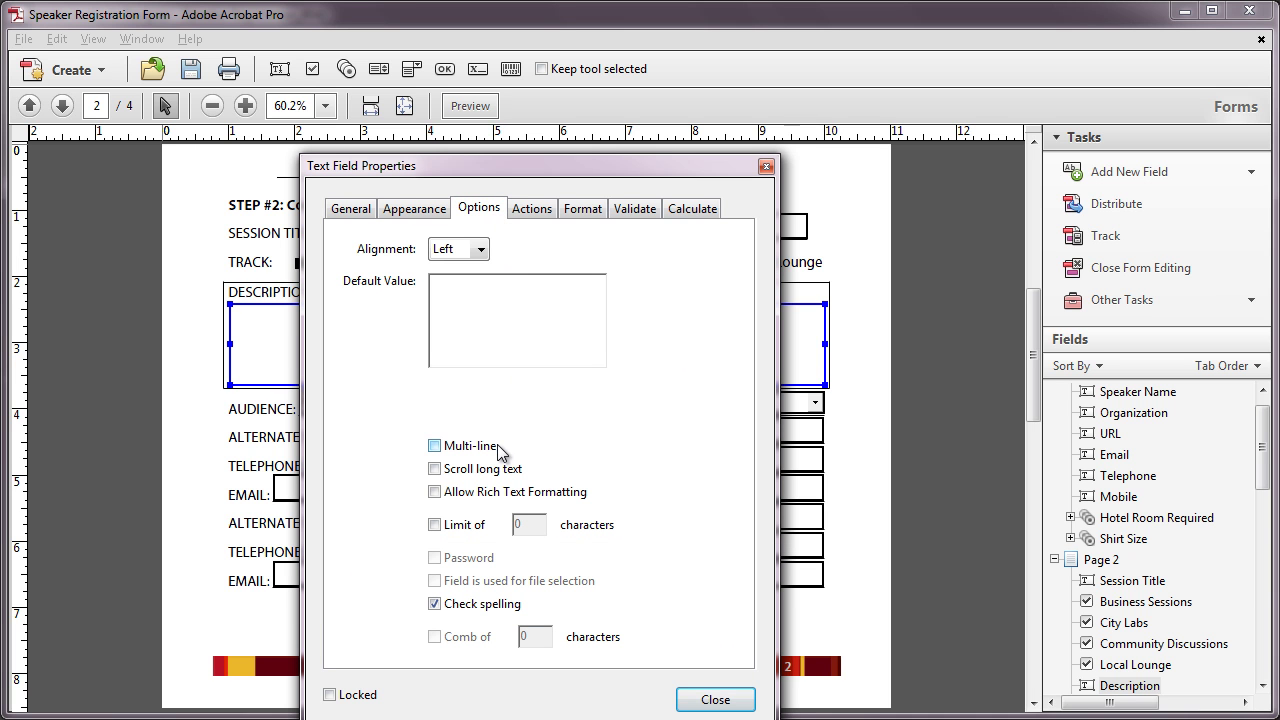
left_click(712, 699)
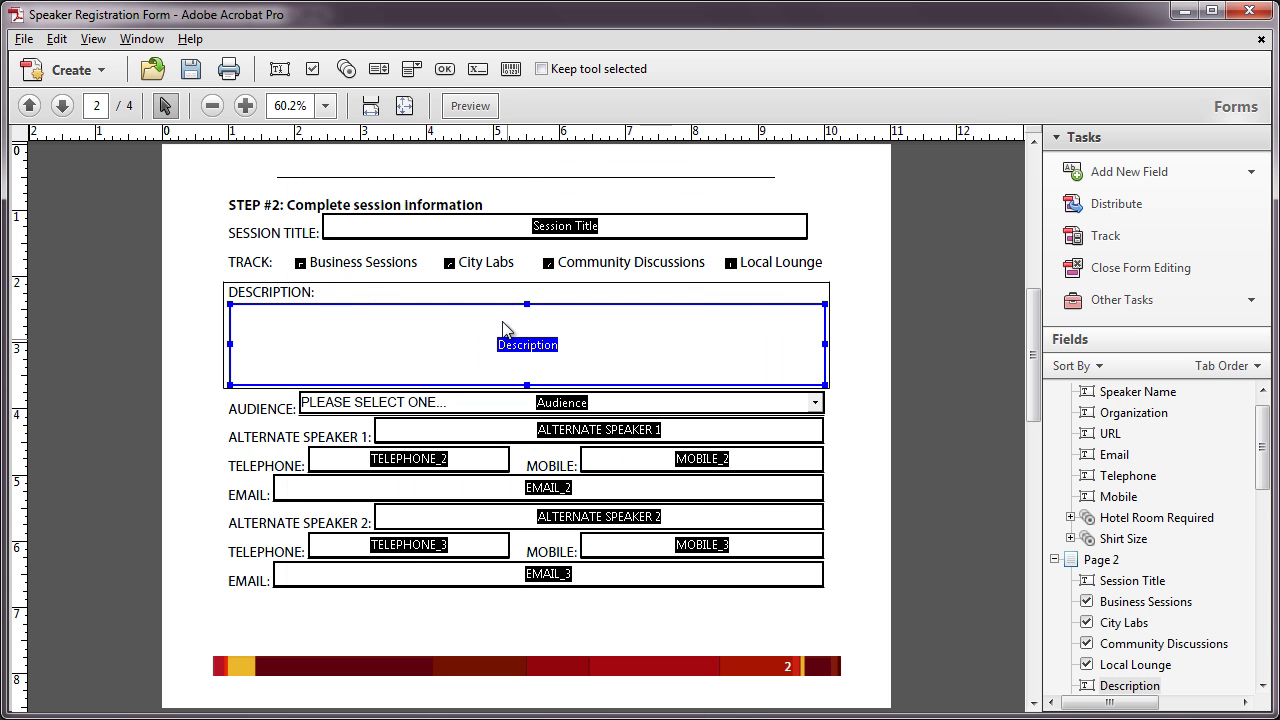
Preview the form, paste the copied session description into the Description field, and clear that test text
left_click(470, 106)
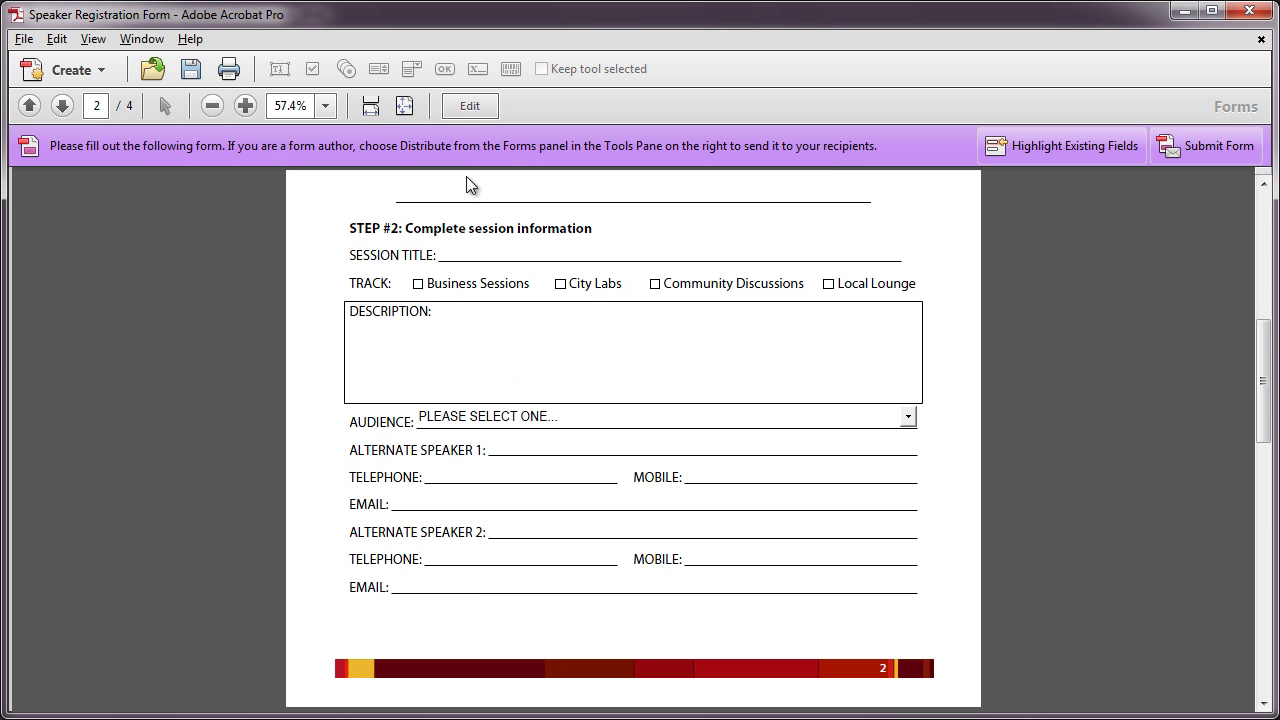
left_click(459, 345)
key("ctrl+v")
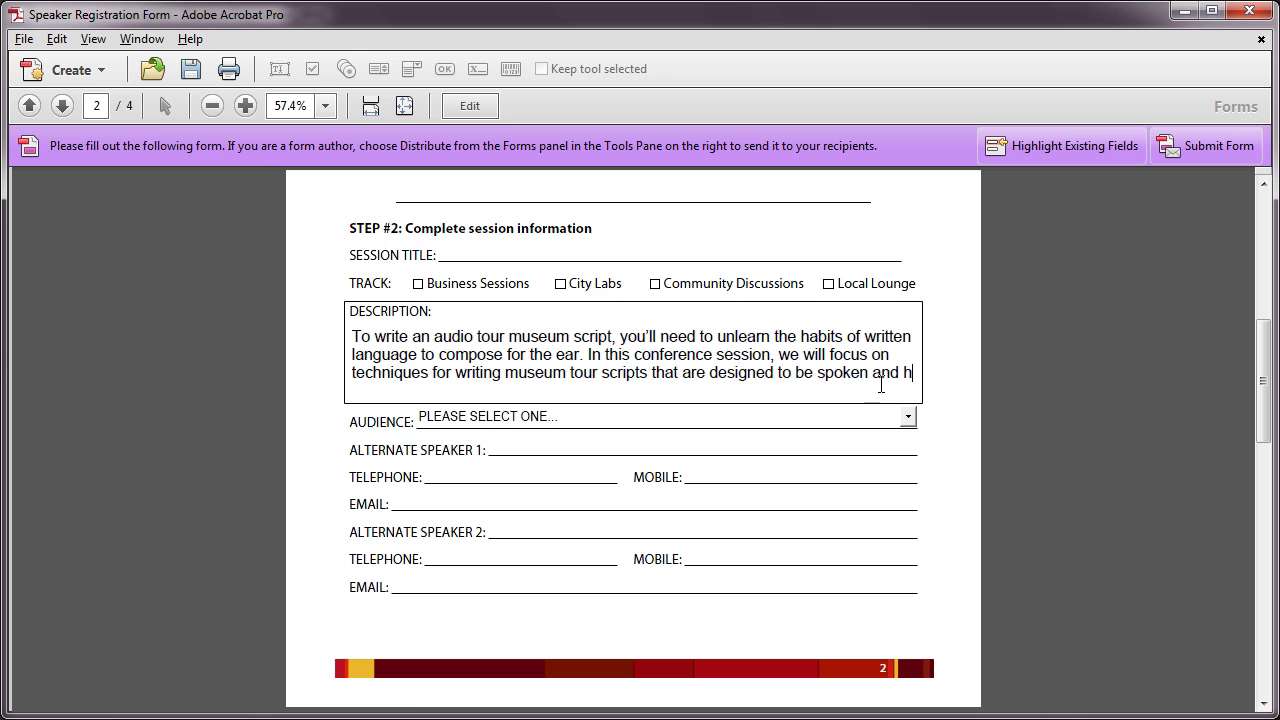
left_click(809, 364)
key("BackSpace")
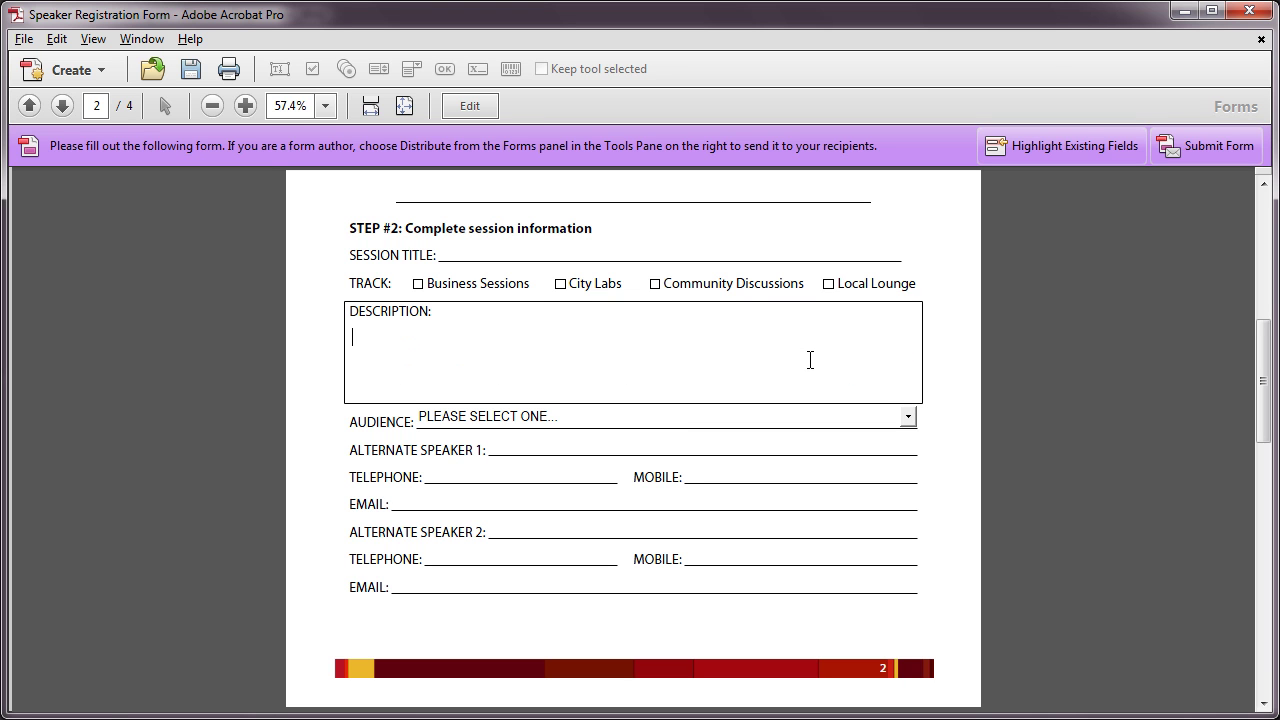
Return to form editing and enable Scroll long text for the Description text field
left_click(472, 106)
left_click(610, 325)
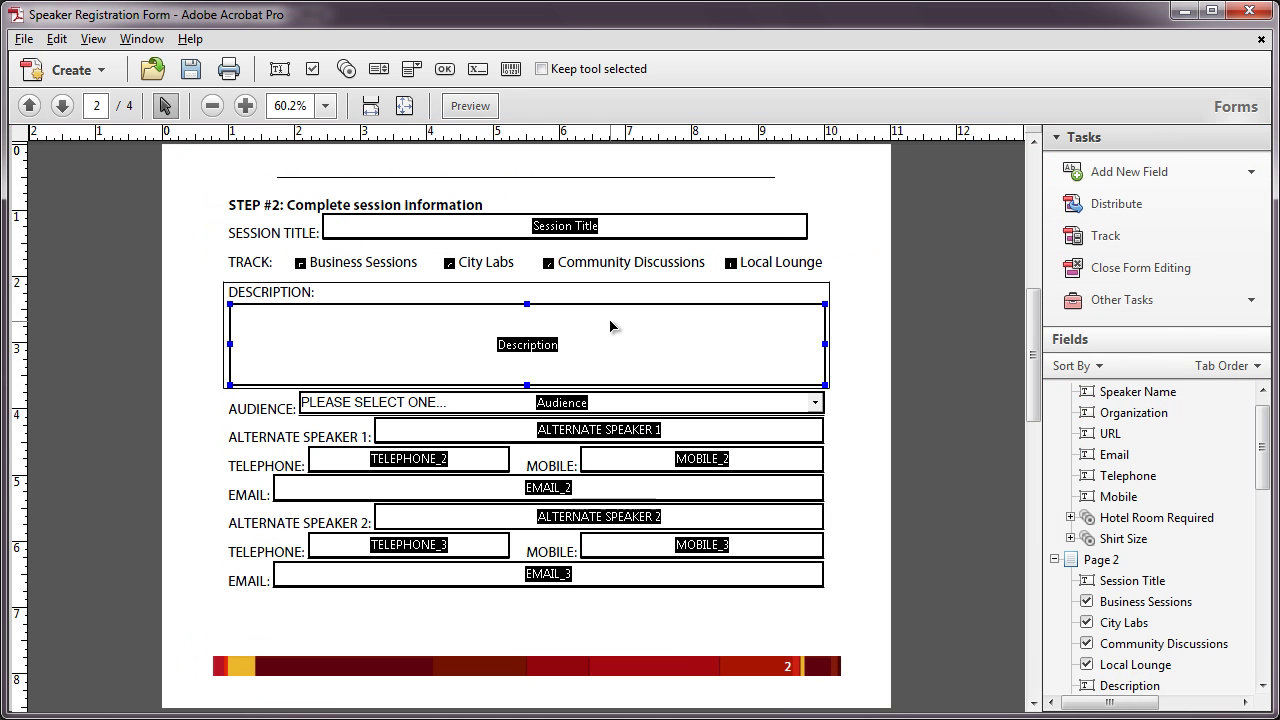
double_click(612, 326)
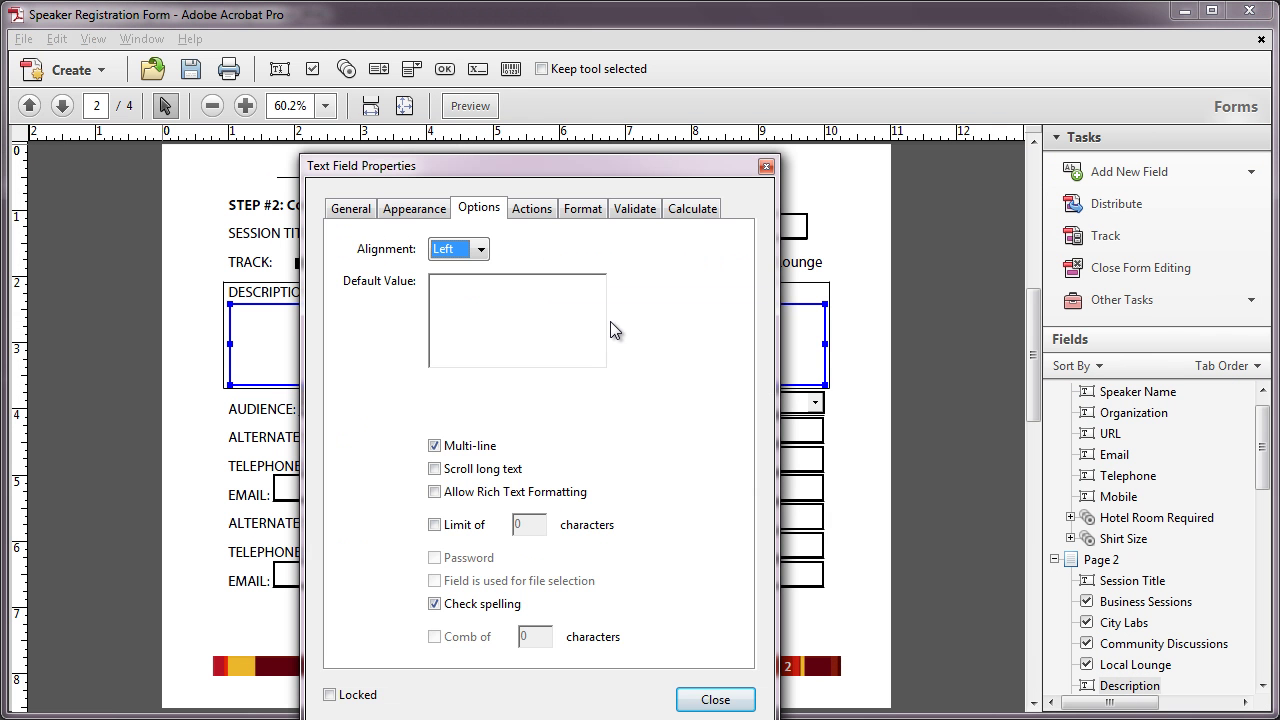
left_click(523, 468)
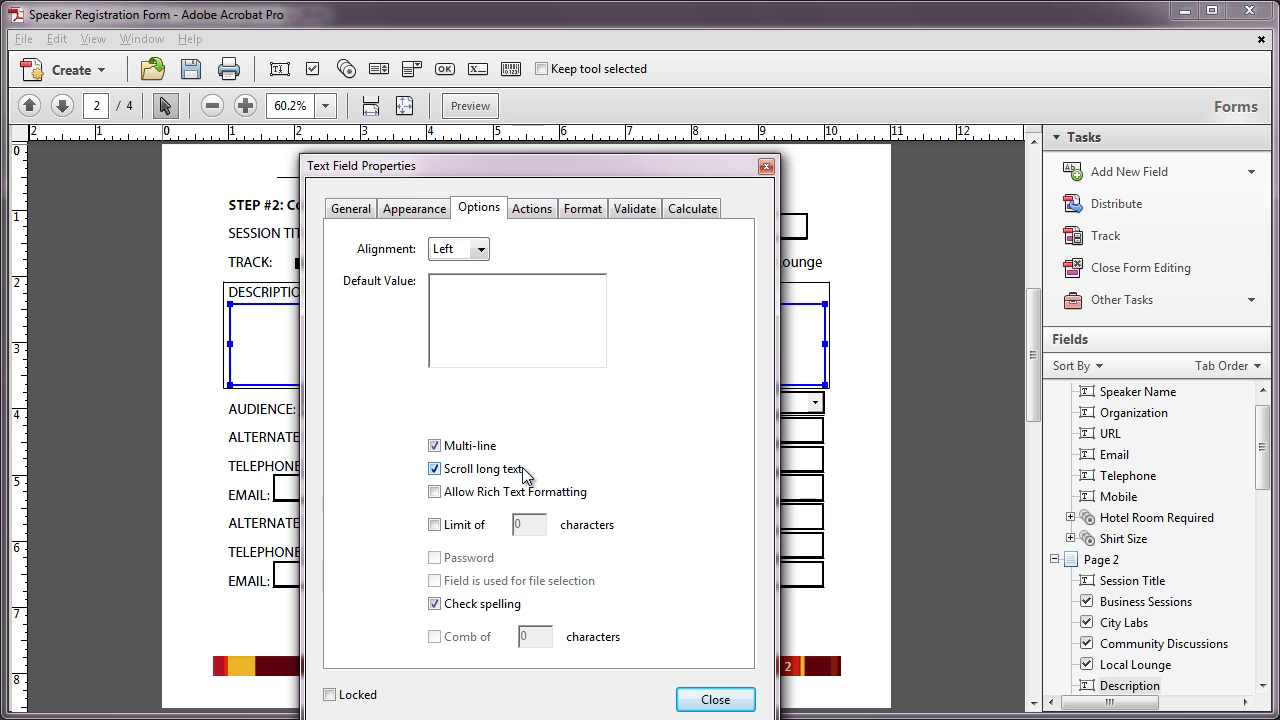
left_click(726, 706)
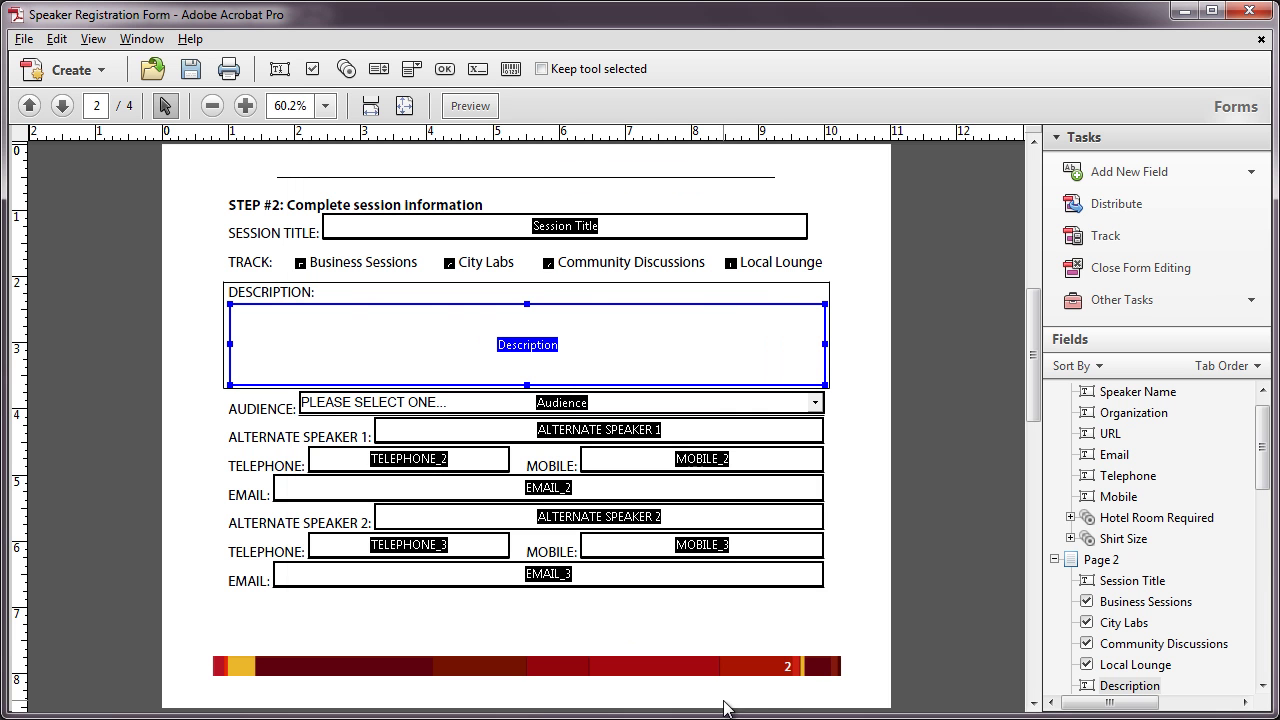
Preview the form and paste the copied session description into the Description field
left_click(470, 106)
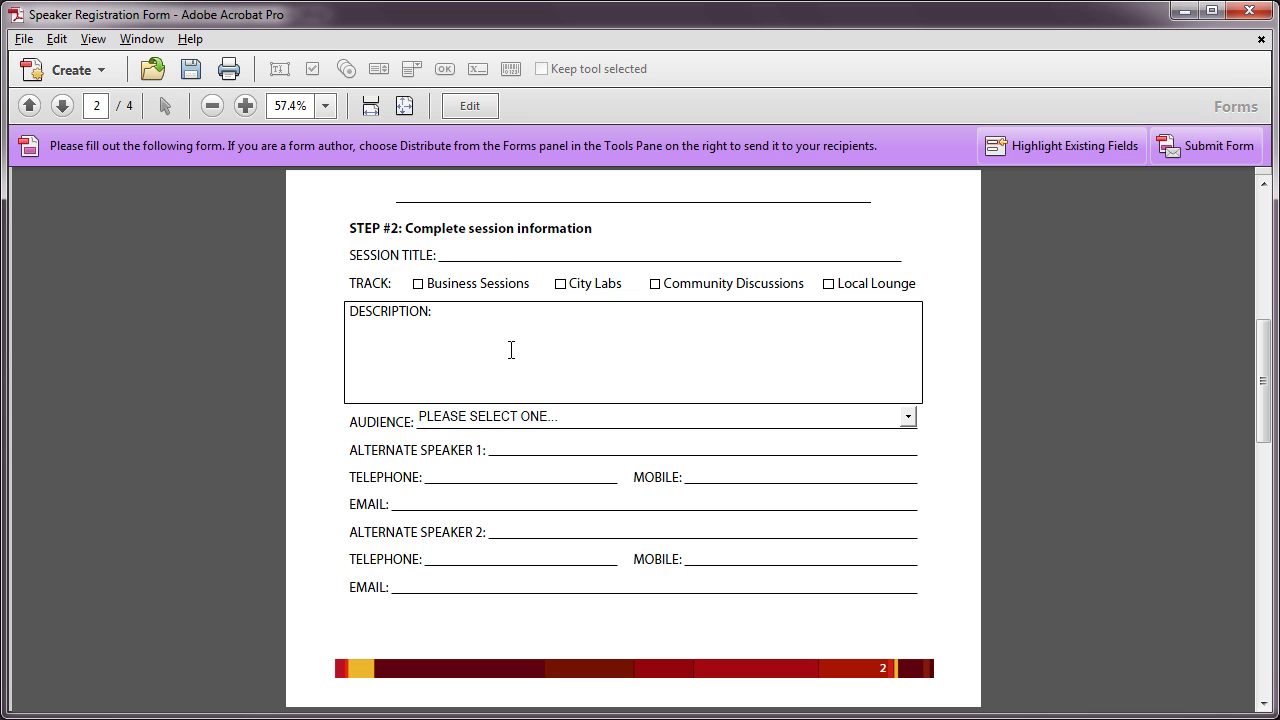
left_click(511, 350)
key("ctrl+v")
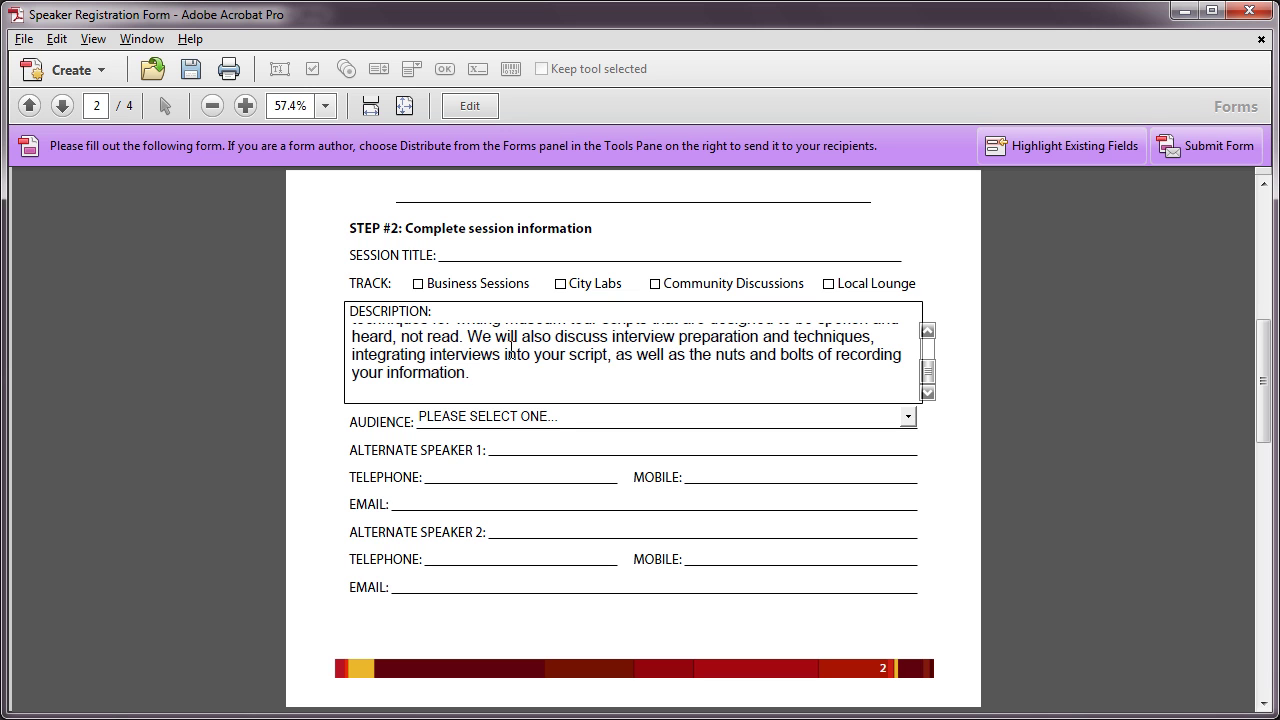
left_click(941, 427)
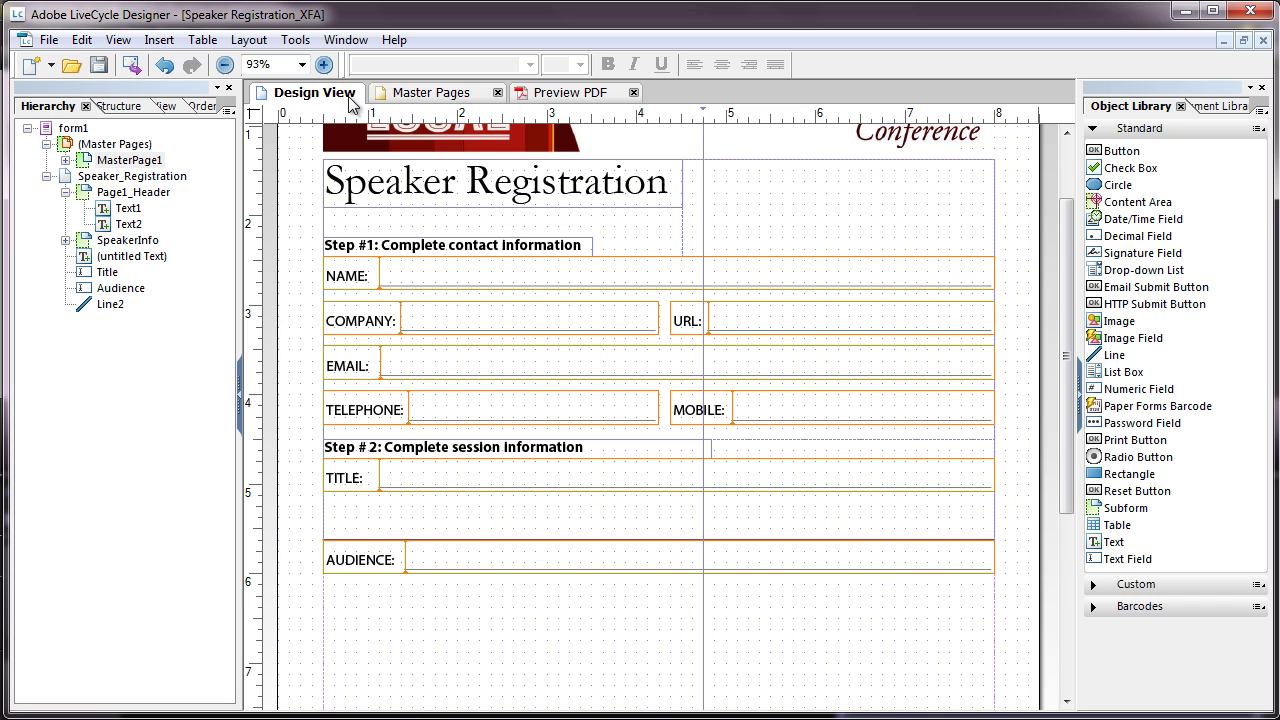
Examine the form's master pages, PDF preview and form type options, and return to the page design
left_click(398, 95)
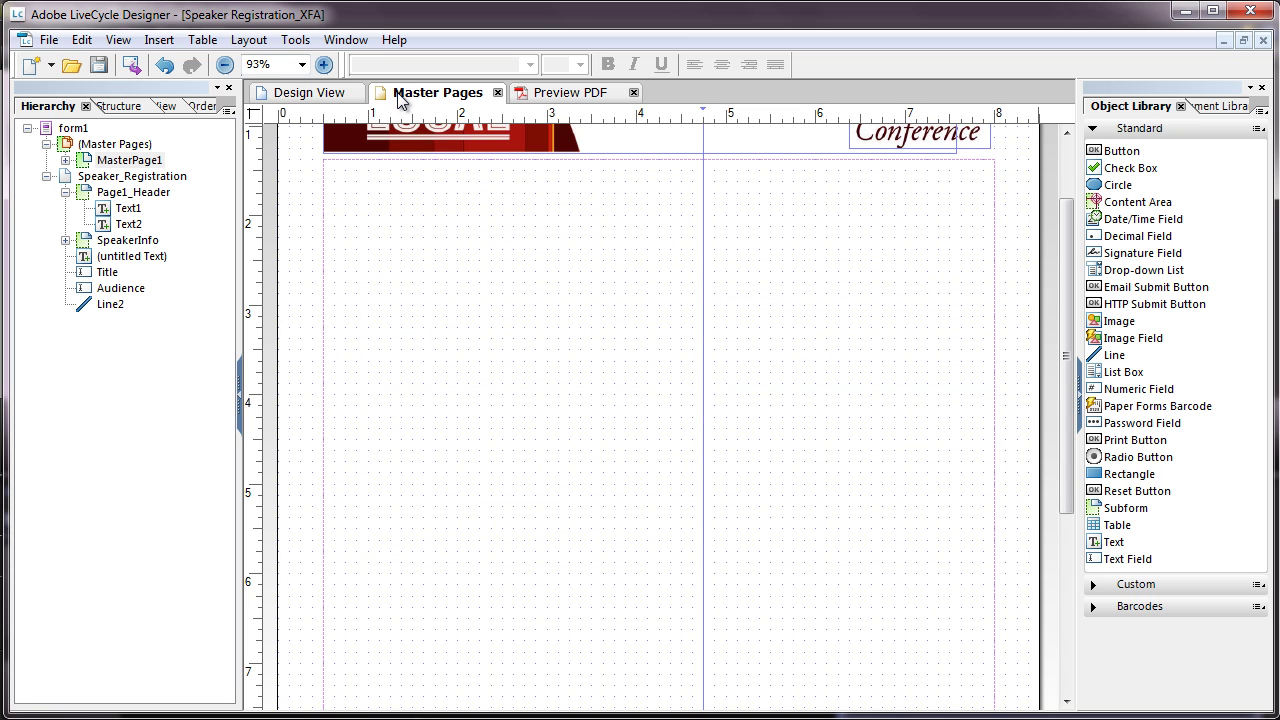
left_click(543, 94)
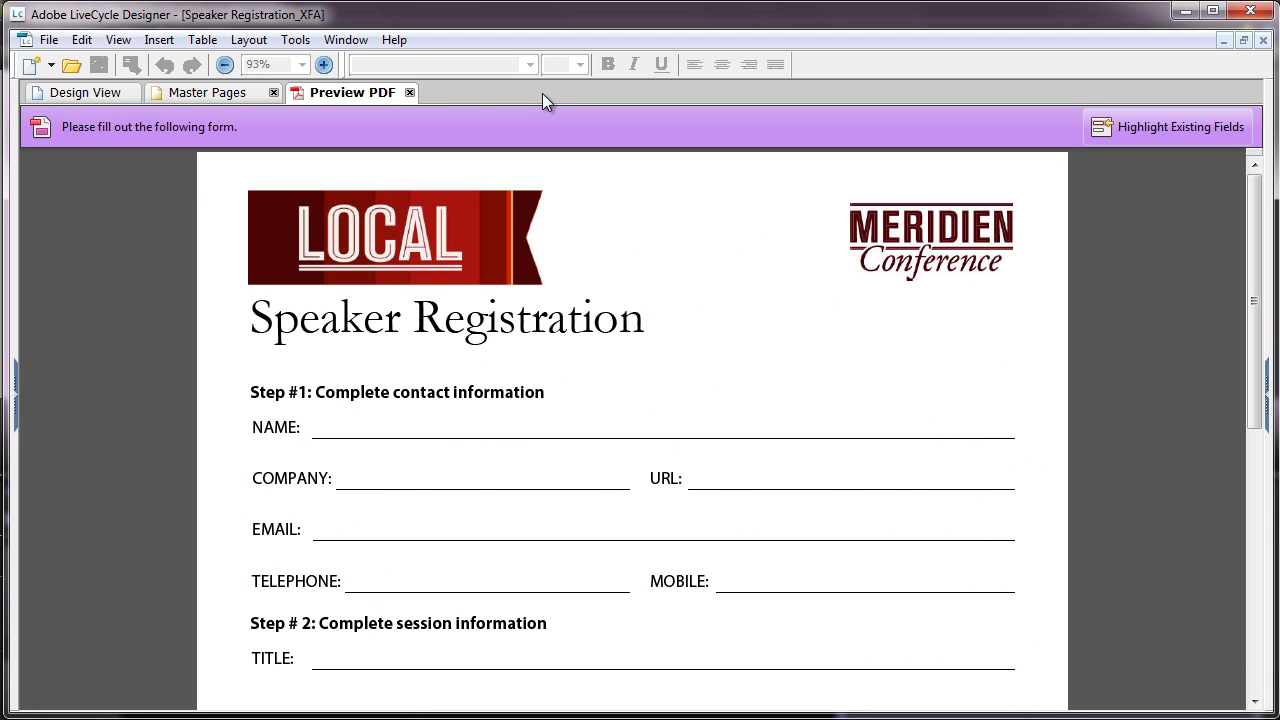
right_click(369, 92)
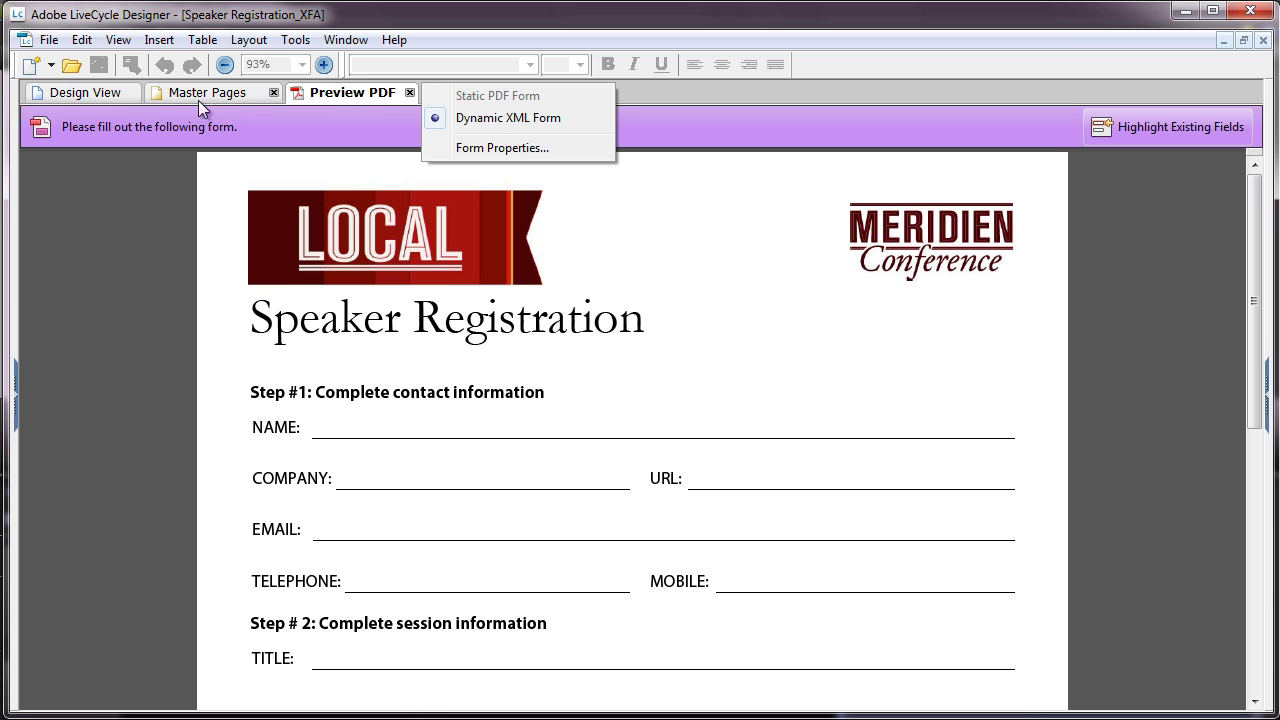
left_click(115, 100)
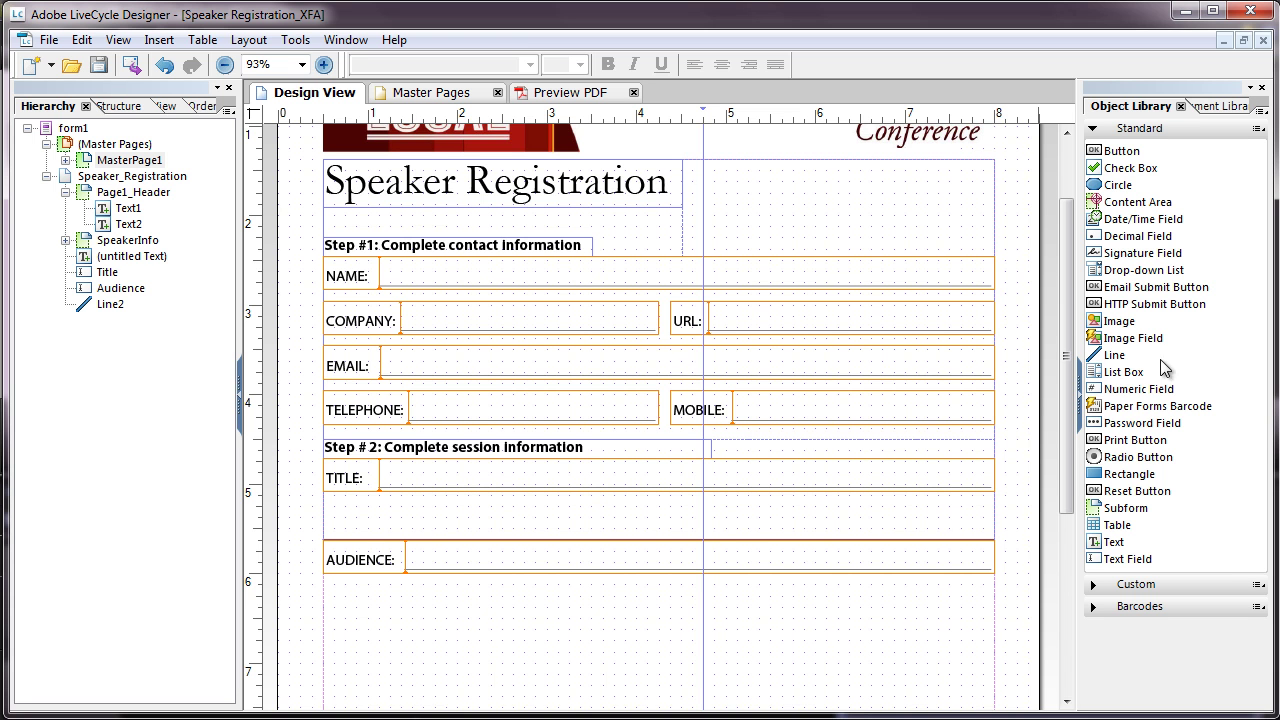
Display the Object properties palette for the Speaker Registration_XFA form
left_click(345, 40)
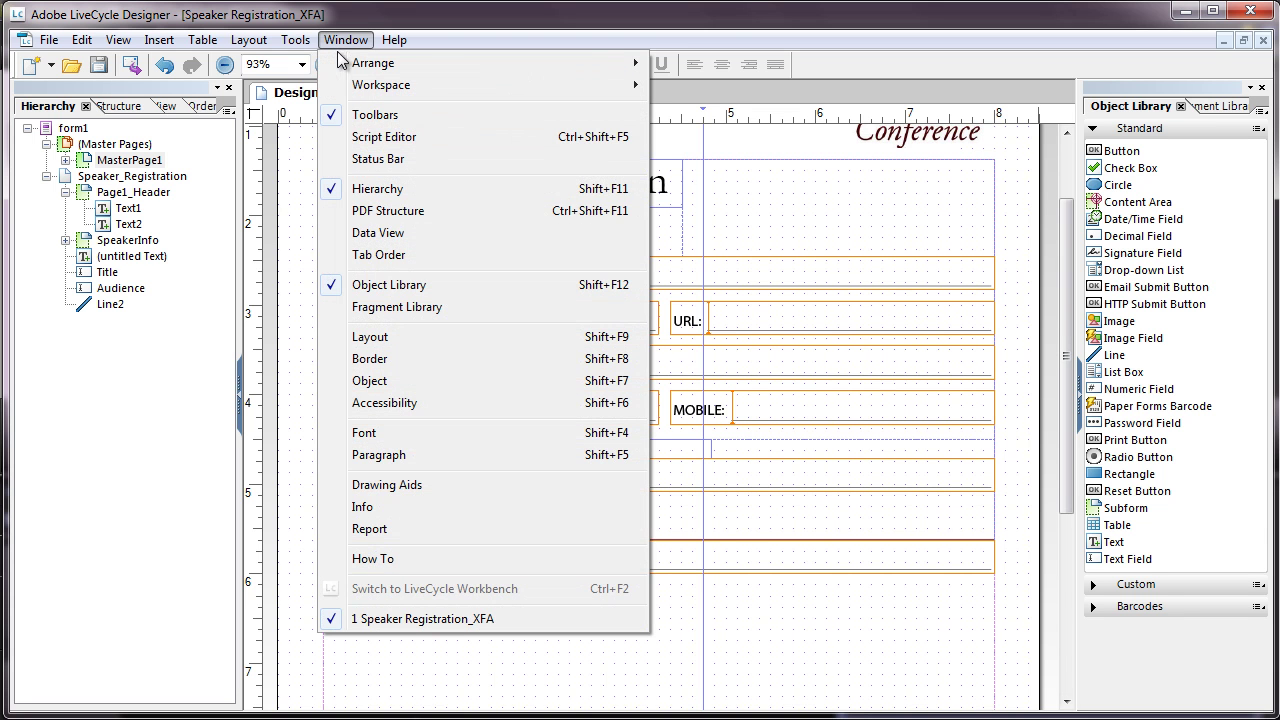
left_click(403, 375)
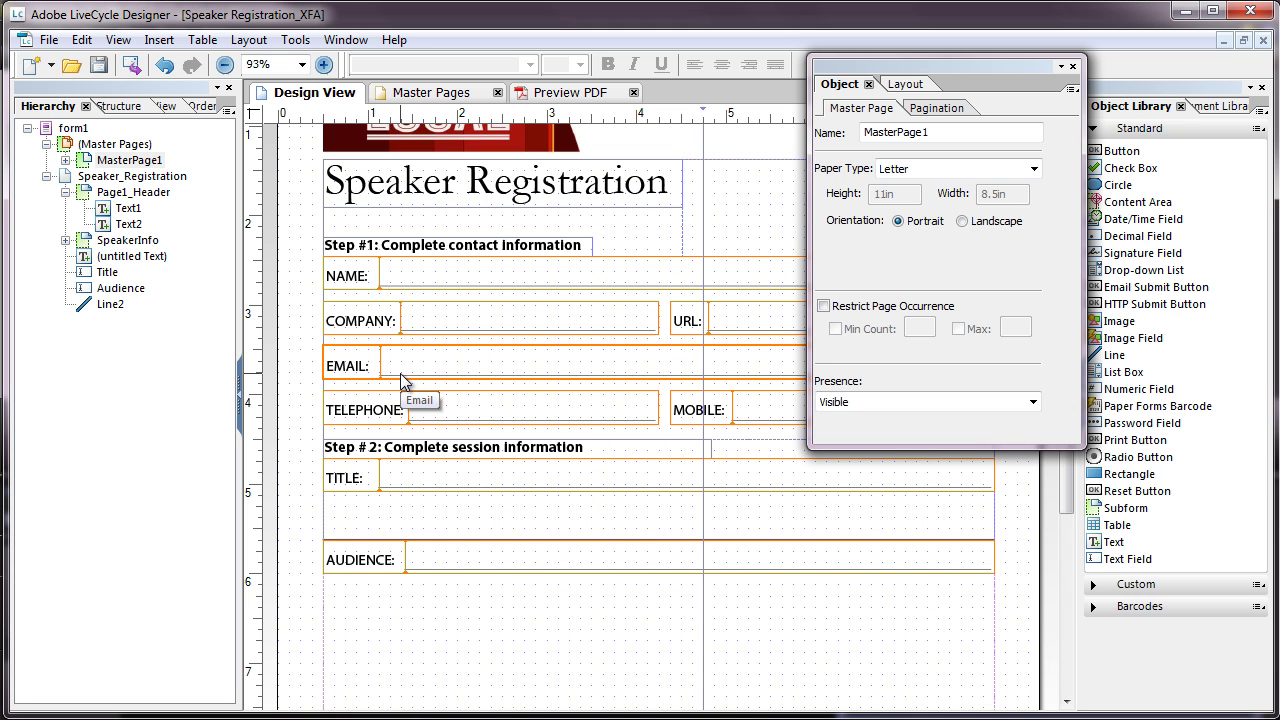
left_click(157, 381)
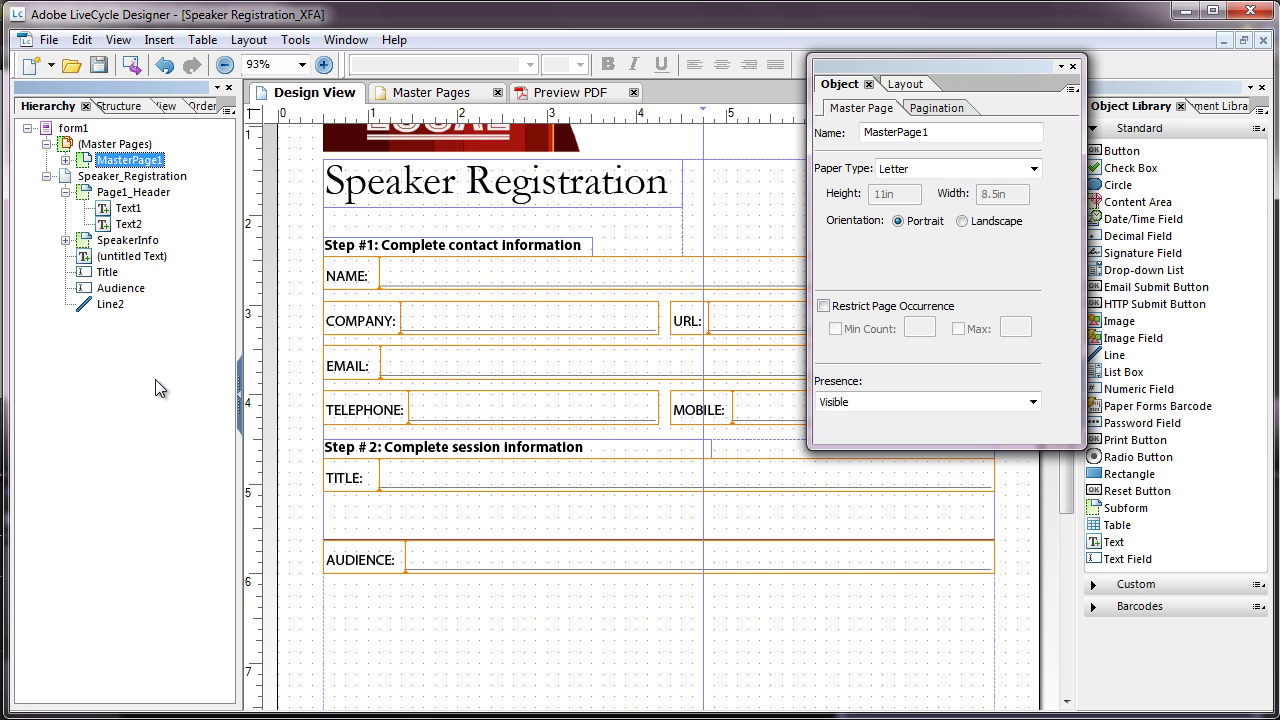
Add a 7.5 in wide text field captioned DESCRIPTION below TITLE and order it between Title and Audience in the hierarchy
left_click_drag(1118, 559, 422, 513)
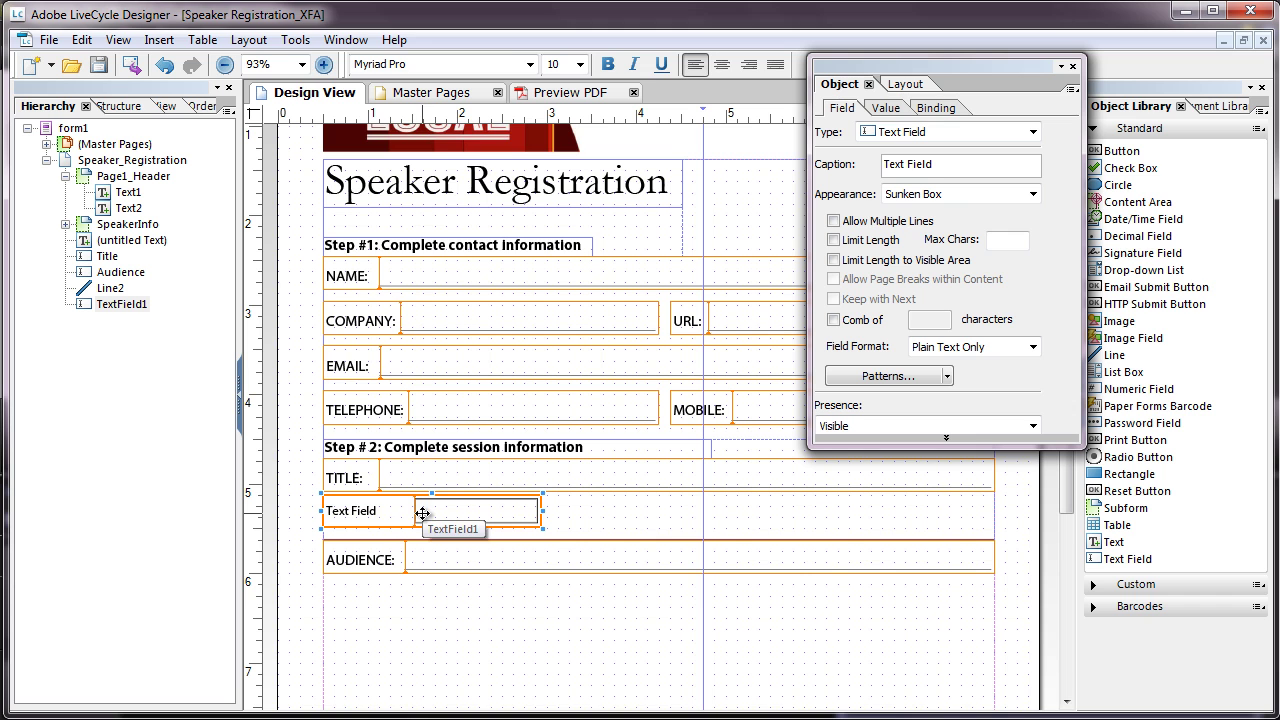
double_click(365, 508)
type("DESCRIPTION")
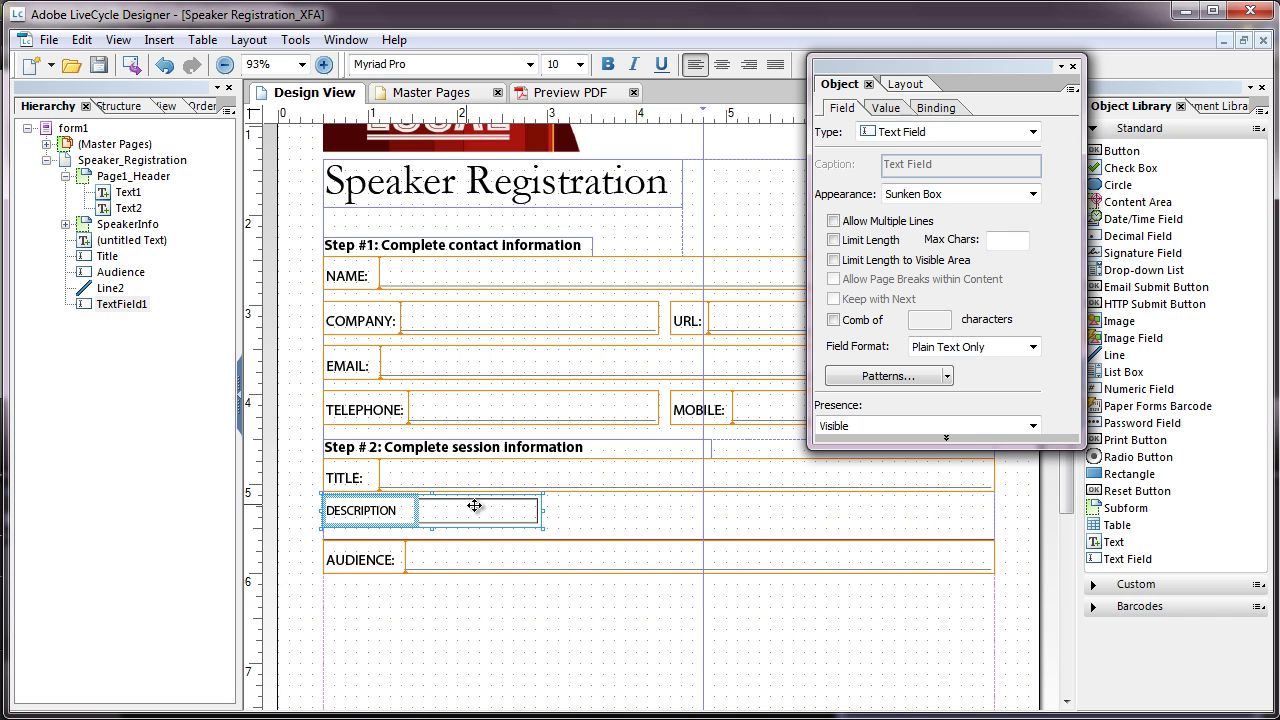
left_click_drag(543, 511, 997, 517)
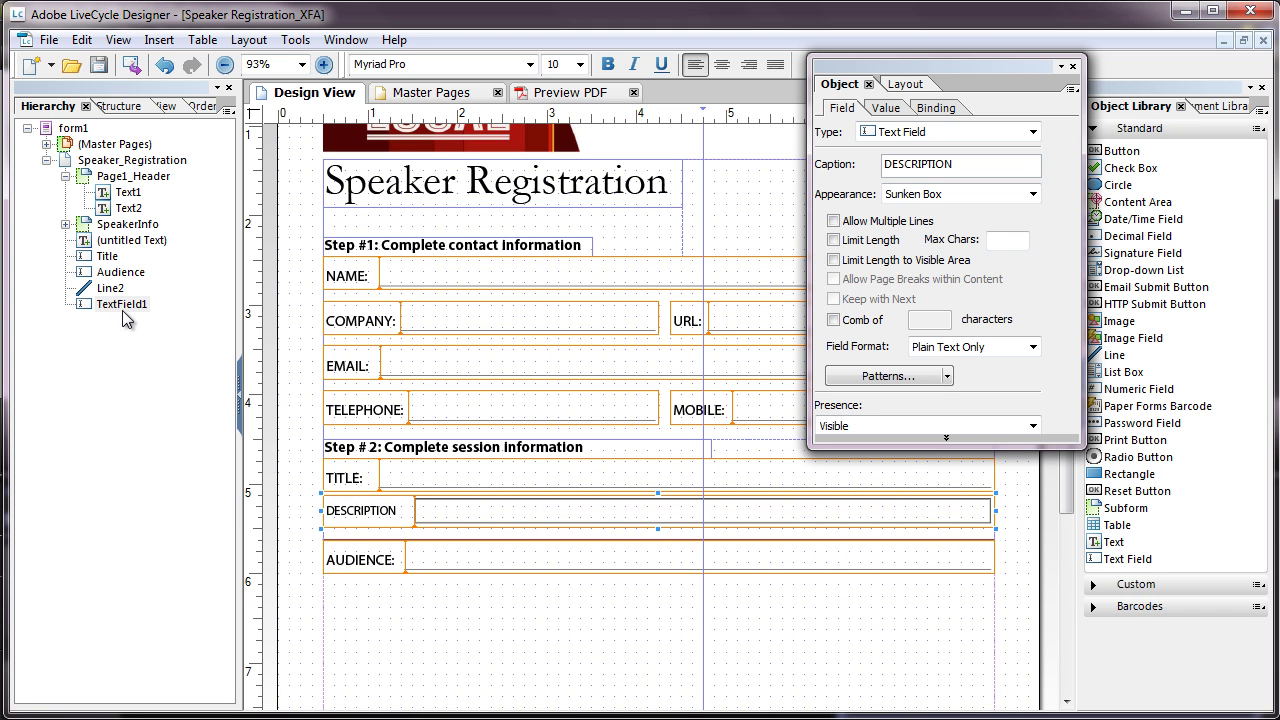
left_click_drag(122, 304, 128, 272)
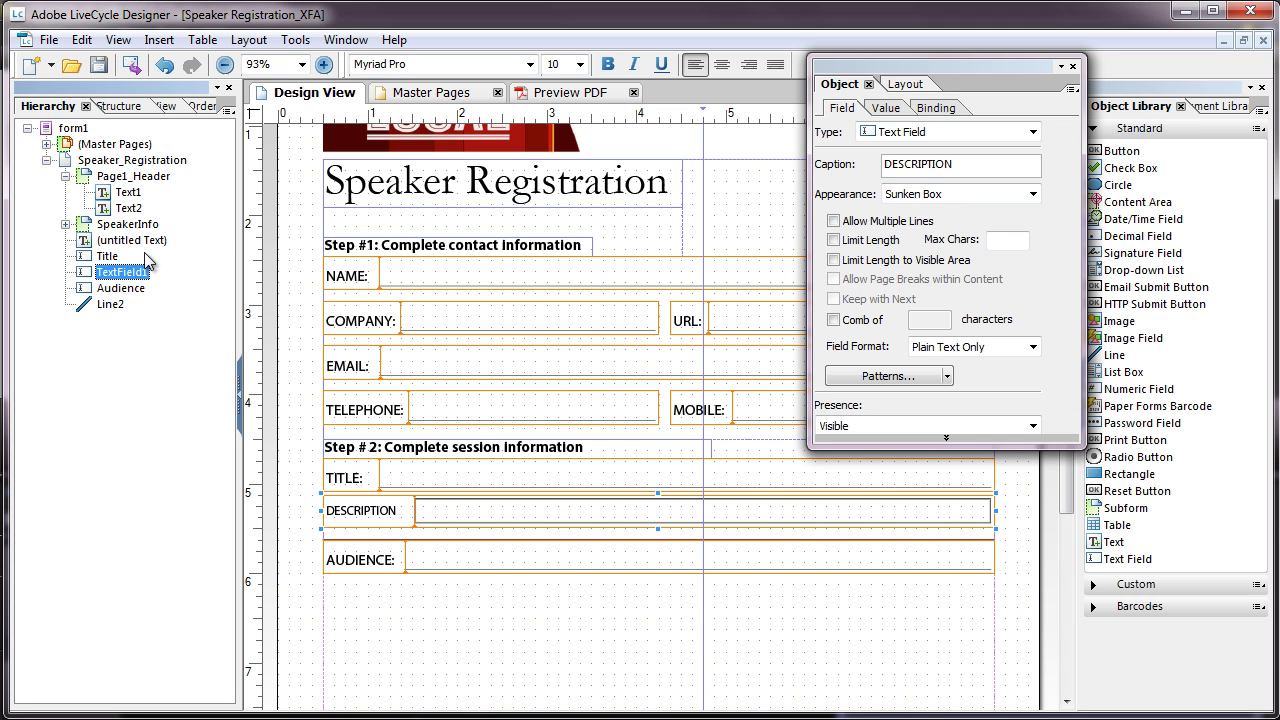
Allow multiple lines in the DESCRIPTION field and set its height to expand to fit
left_click(920, 225)
left_click(920, 225)
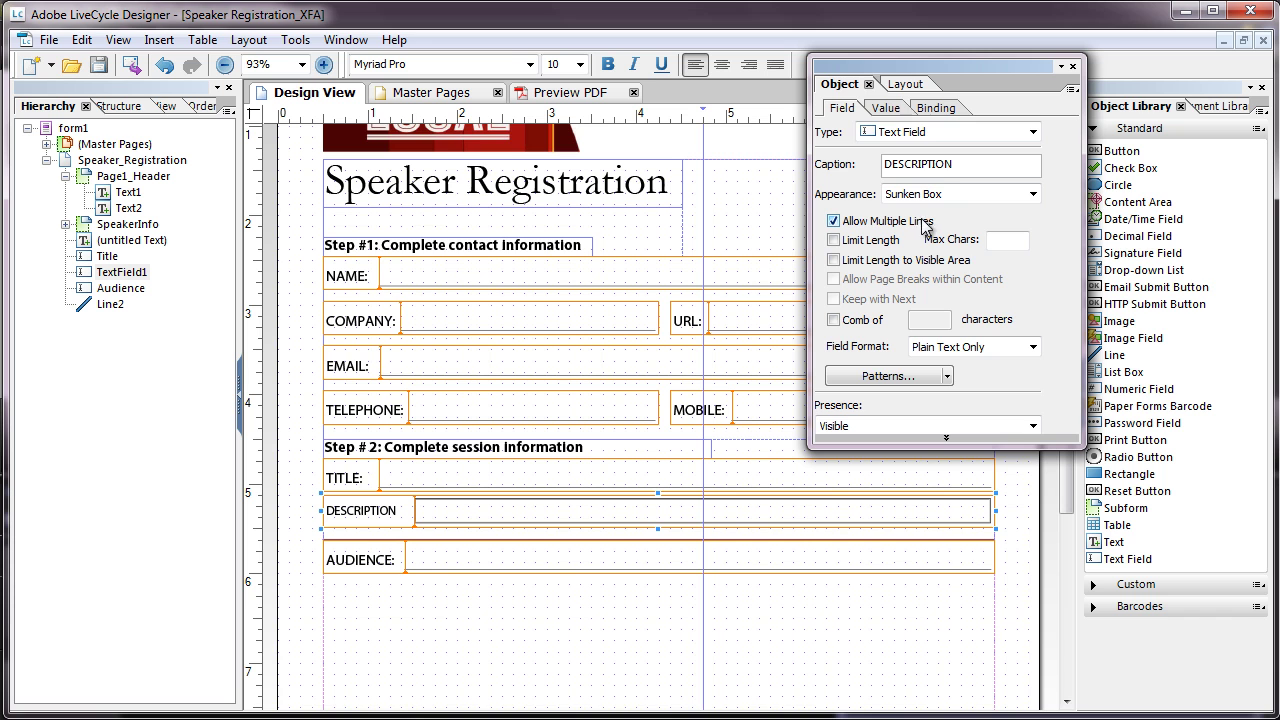
left_click(919, 86)
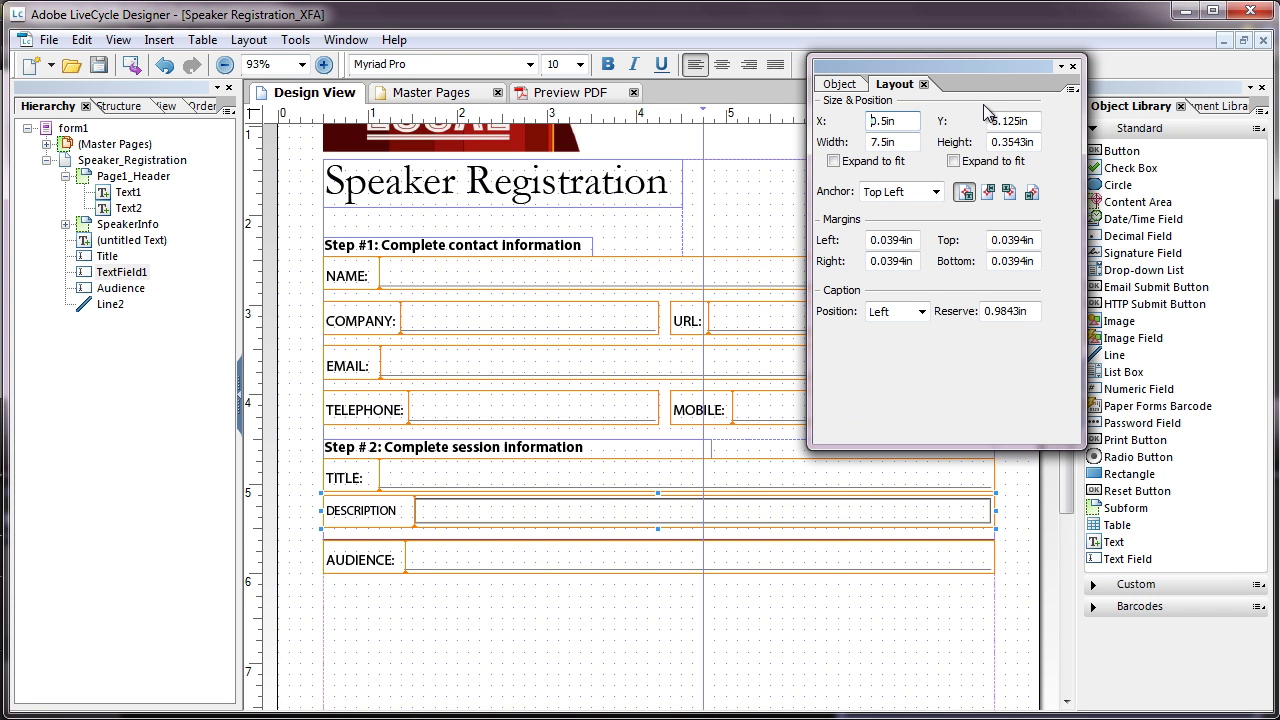
left_click(955, 162)
Test the DESCRIPTION field in the PDF preview by pasting the copied session description, and return to the page design
left_click(590, 105)
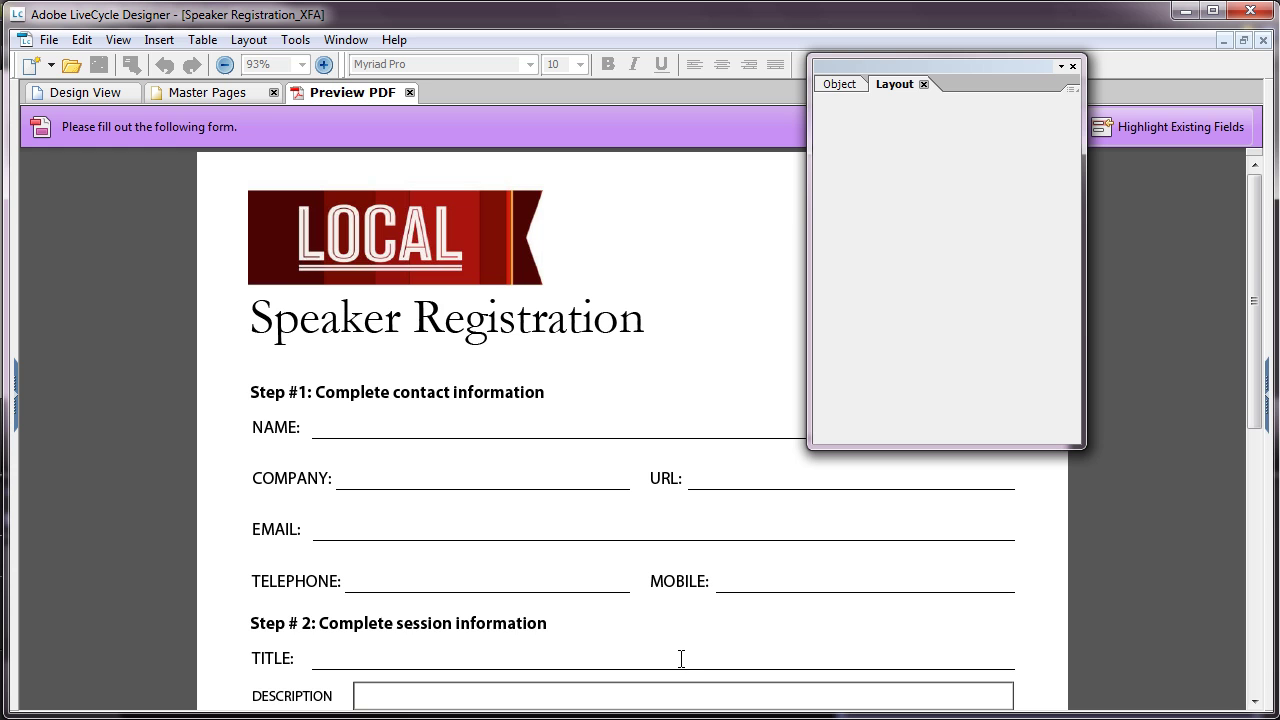
scroll(700, 505, "down", 3)
left_click(697, 527)
key("ctrl+v")
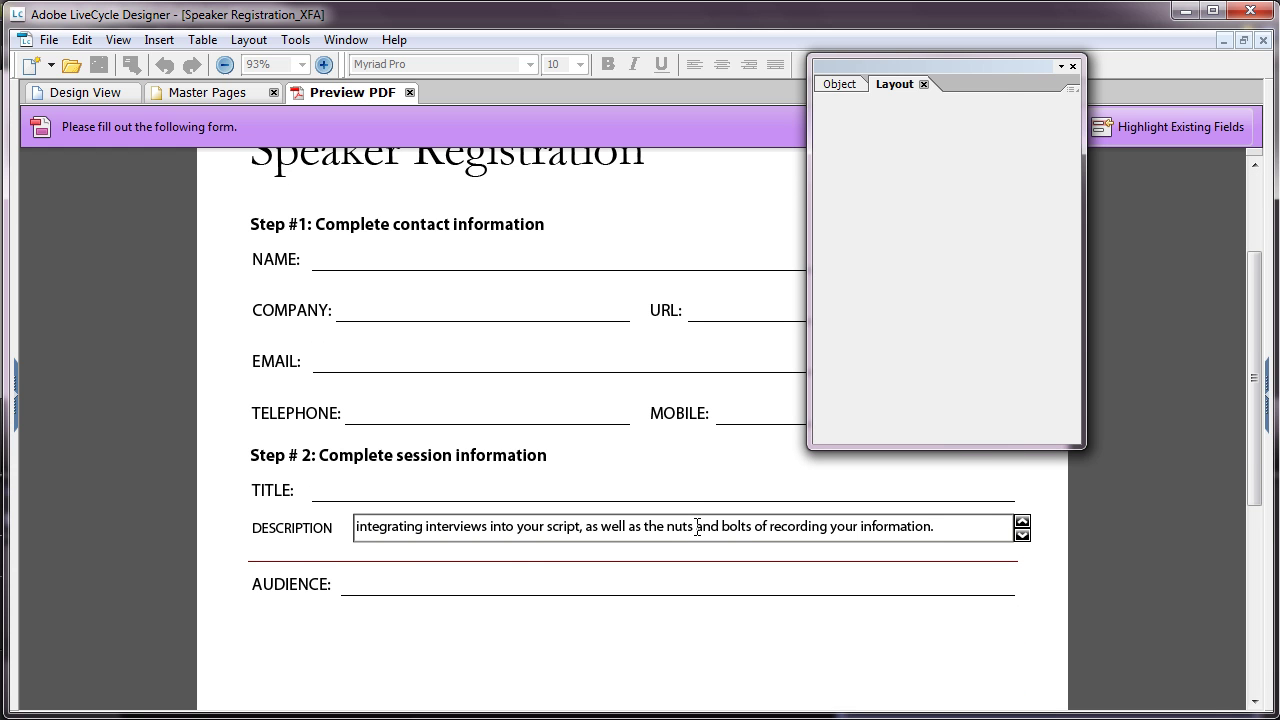
left_click(221, 595)
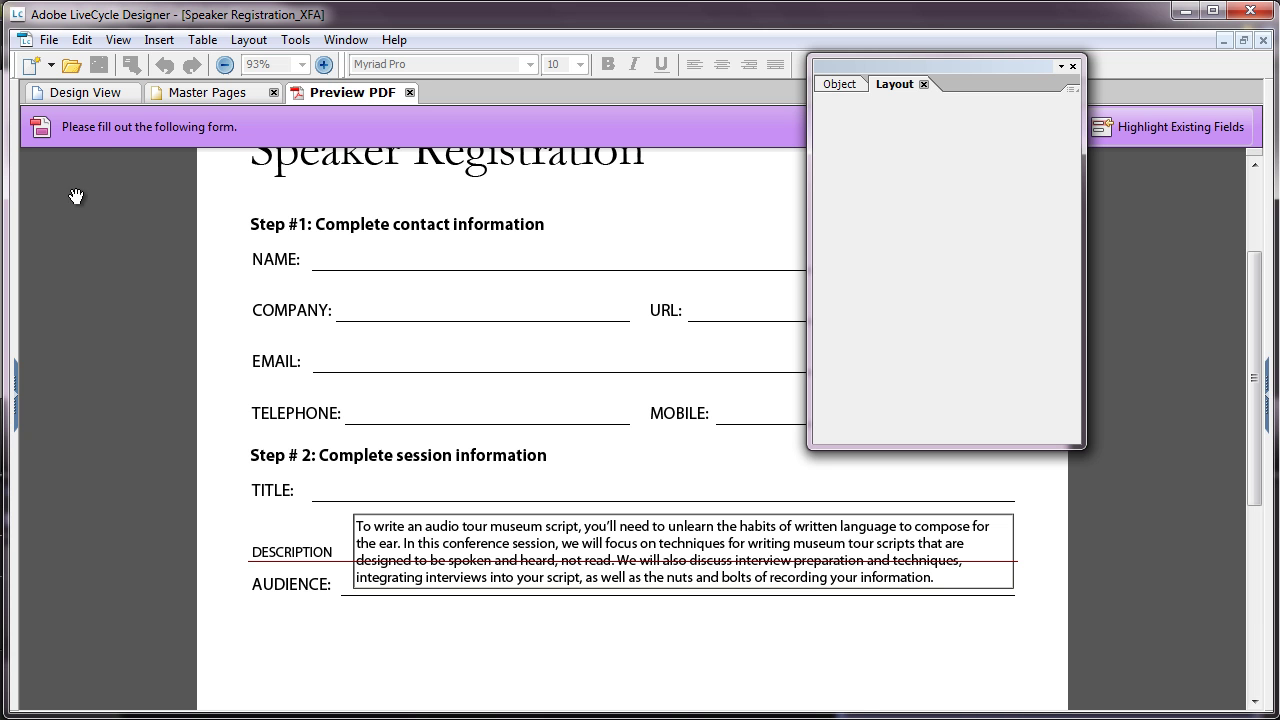
left_click(85, 92)
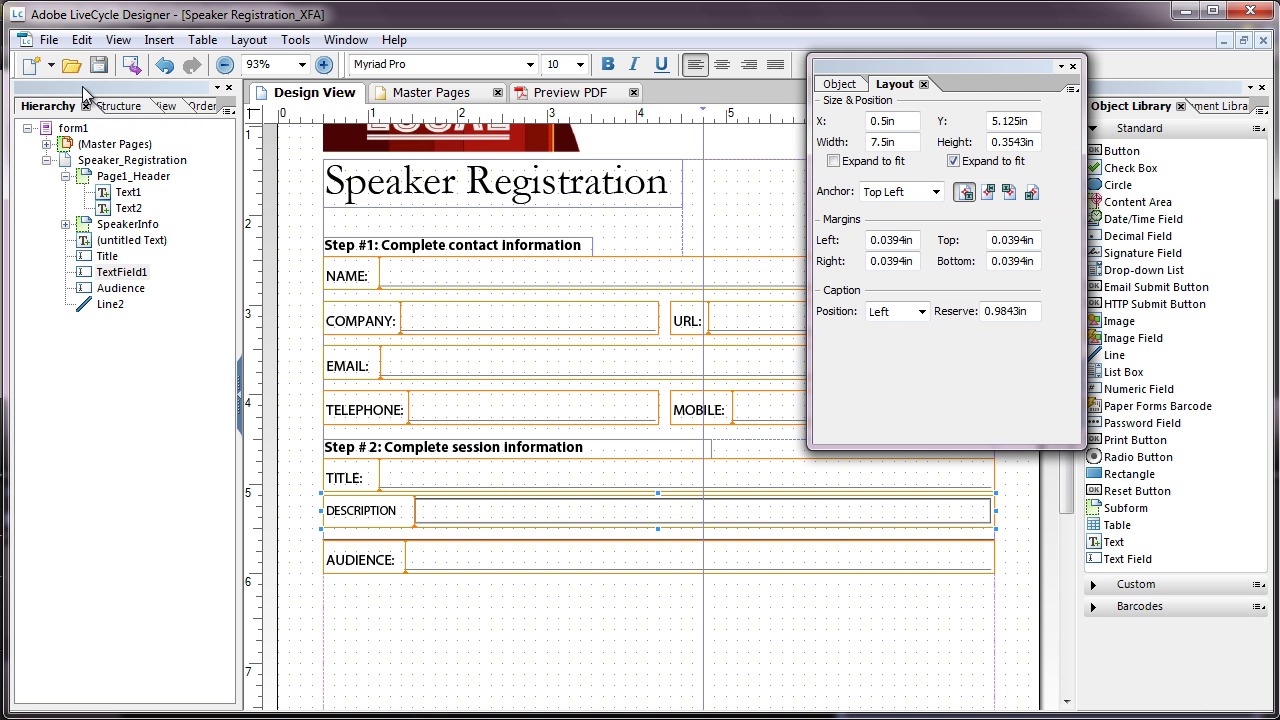
Wrap the Step #2 heading, Title, TextField1, Audience and Line2 objects together in a subform
left_click(138, 240)
left_click(112, 305, "shift")
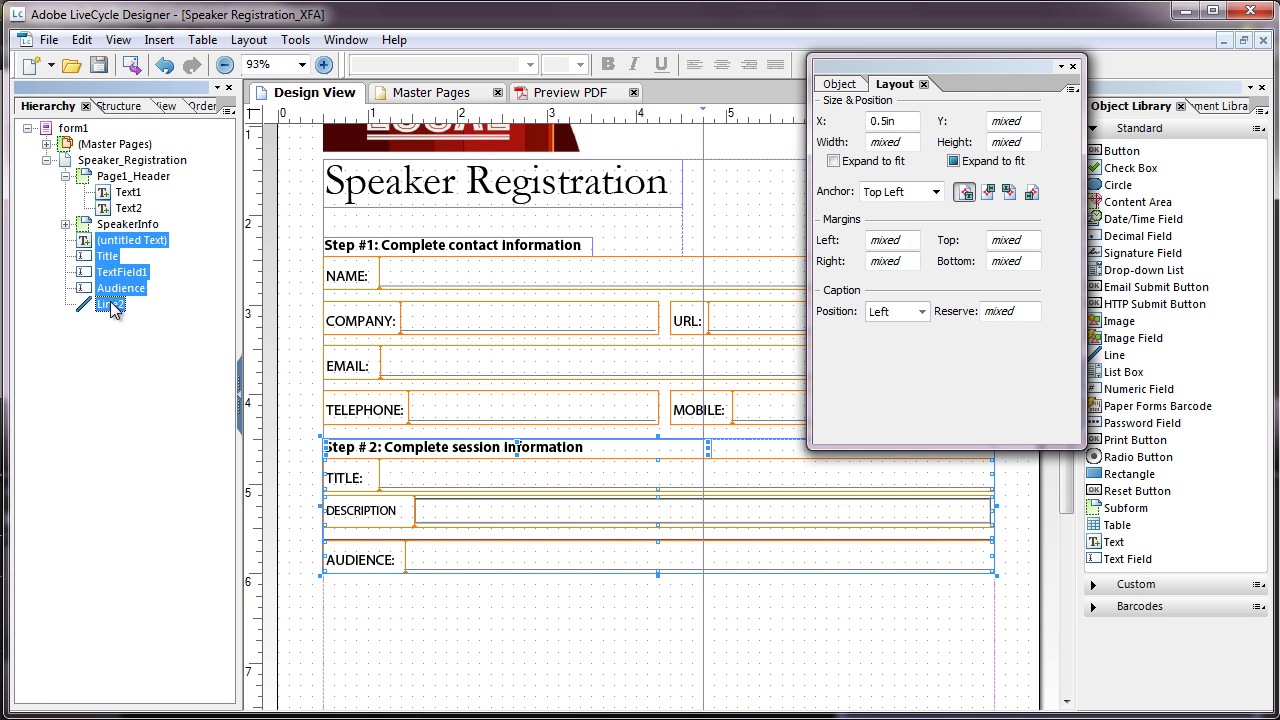
right_click(115, 295)
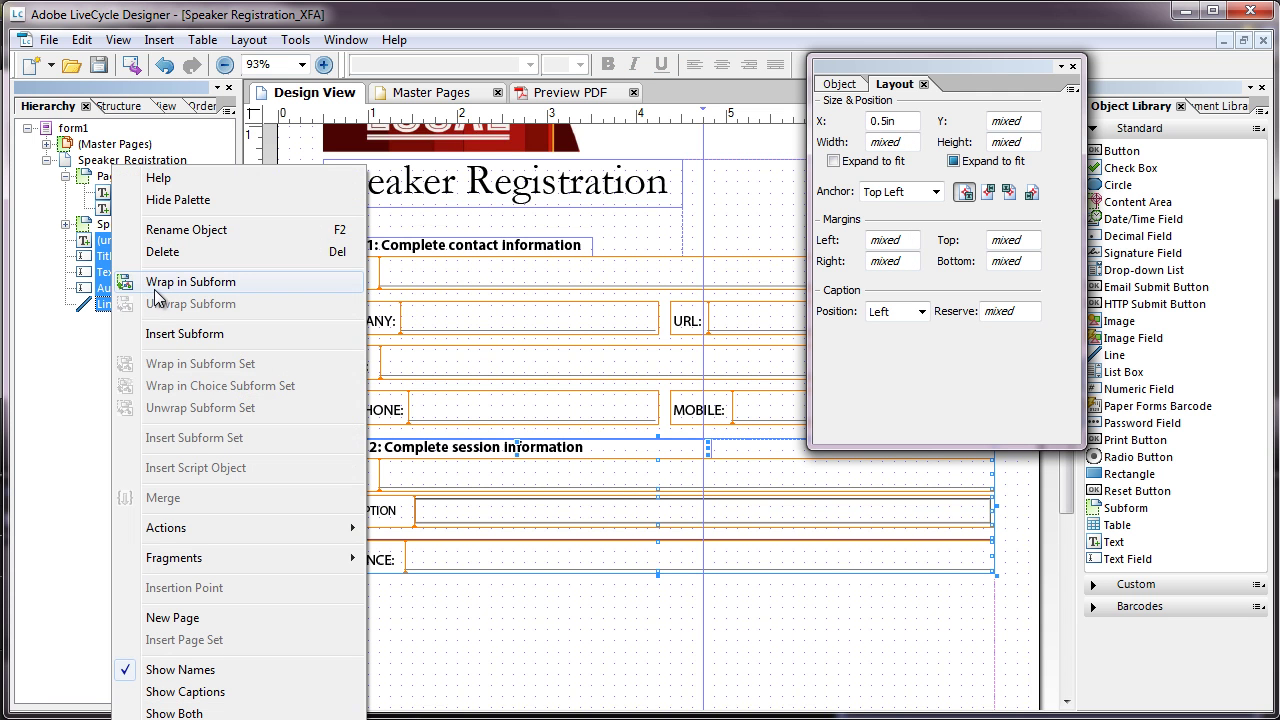
left_click(157, 288)
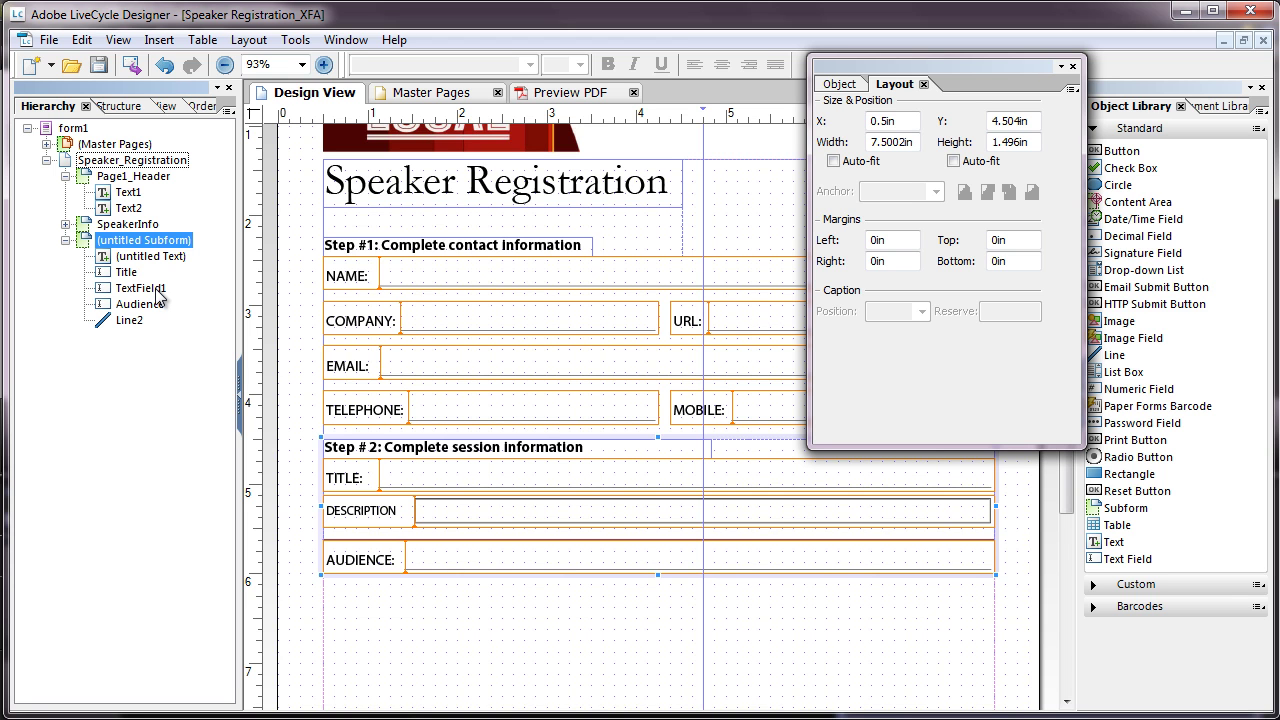
Set the new session information subform's content to Flowed
left_click(852, 84)
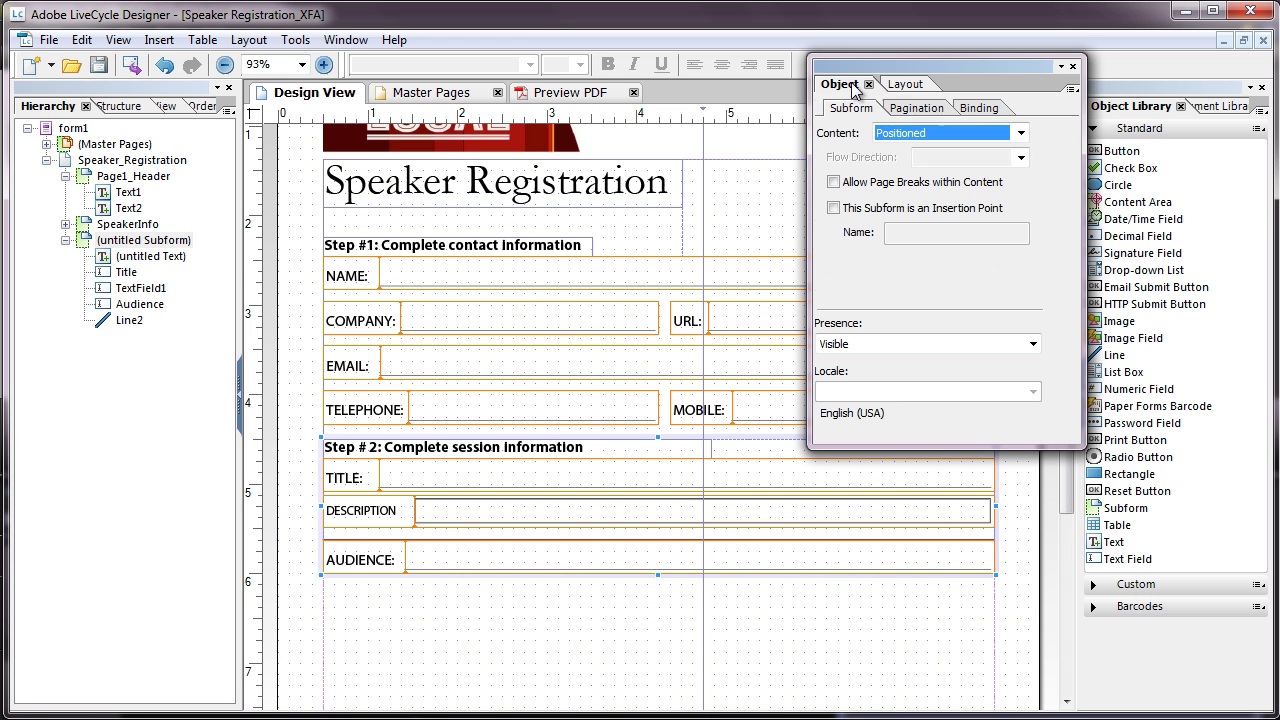
left_click(1020, 133)
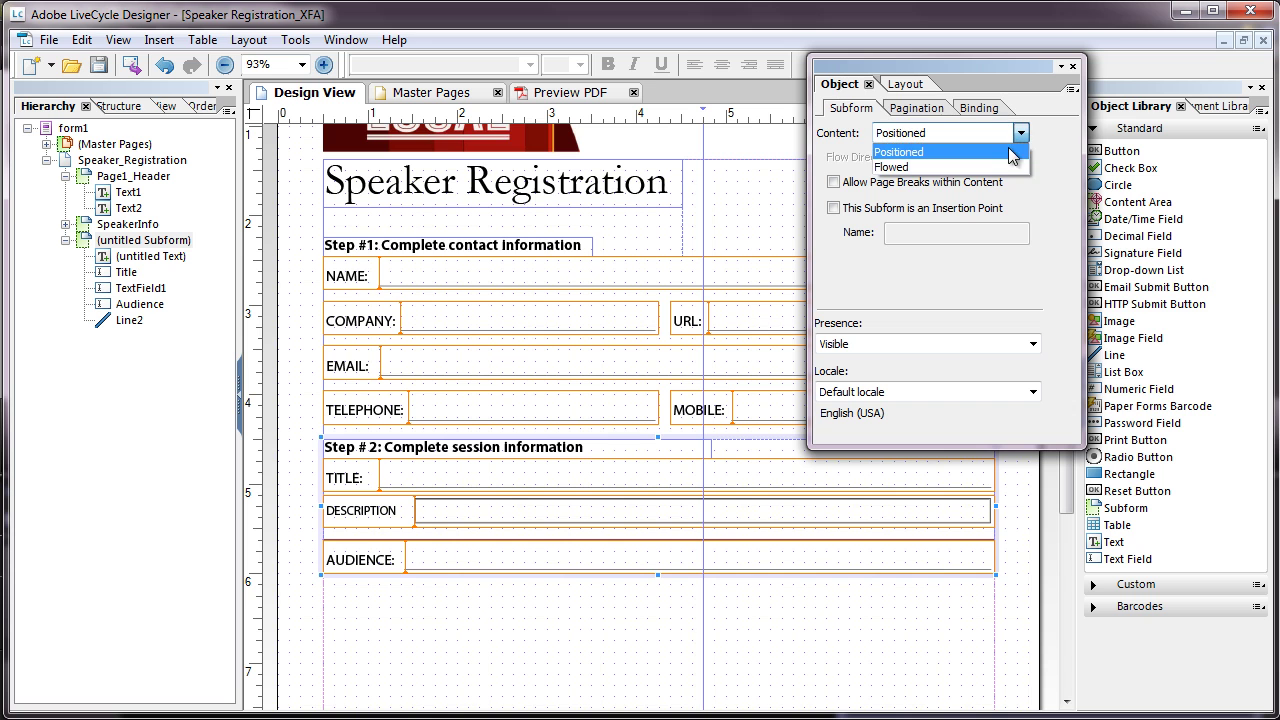
left_click(1005, 168)
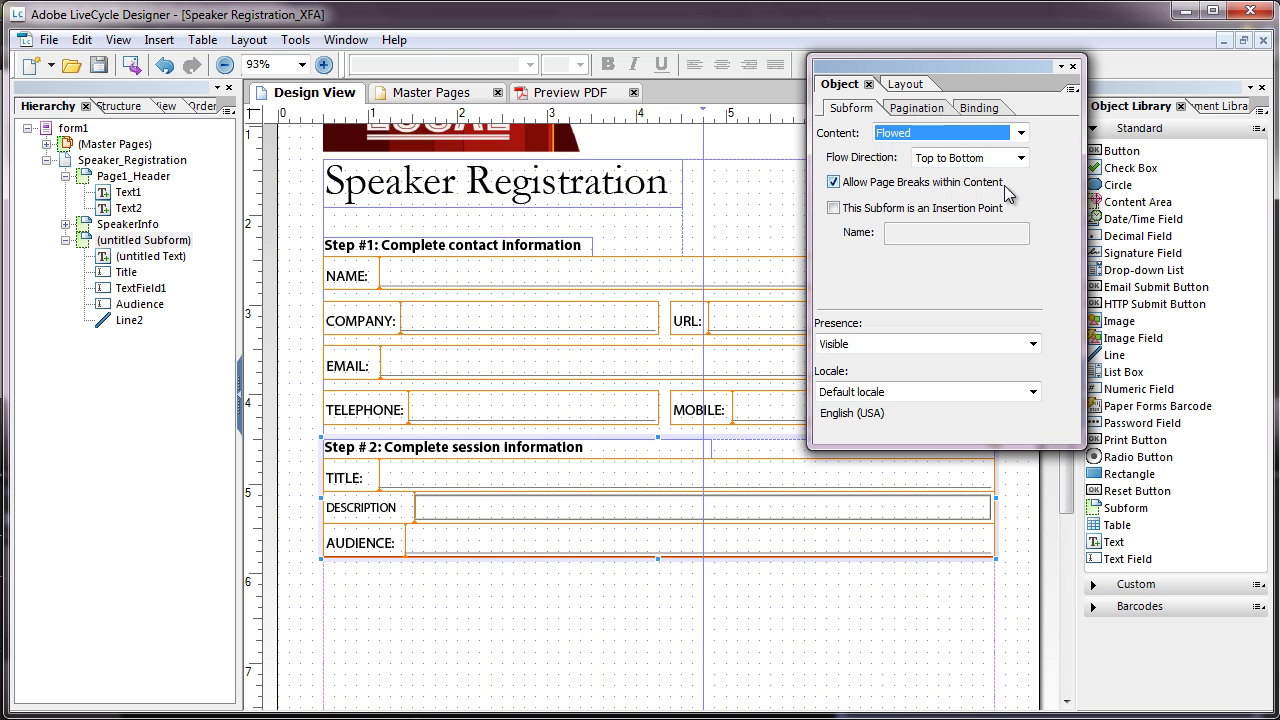
Test the flowed layout in the PDF preview by pasting the session description into the DESCRIPTION field, and return to the page design
left_click(578, 93)
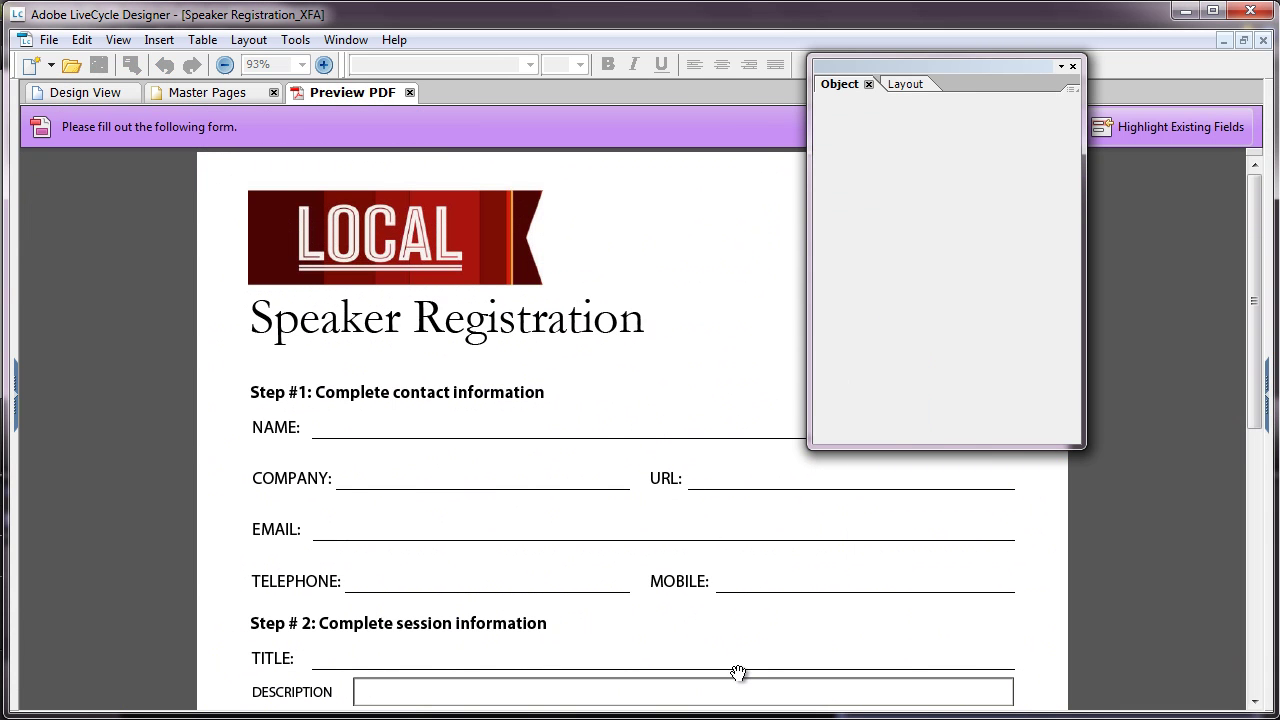
scroll(737, 673, "down", 3)
left_click(729, 581)
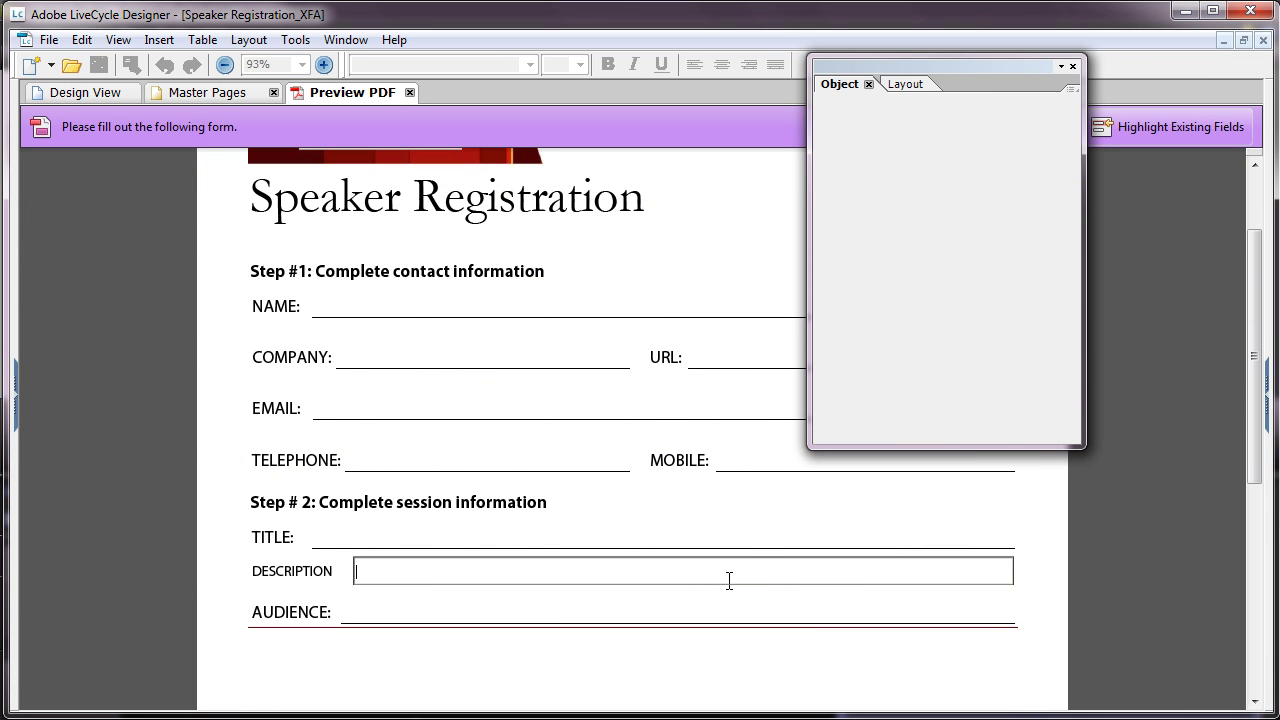
type("To write an audio tour museum script, you’ll need to unlearn the habits of written language to compose for the ear. In this conference session, we will focus on techniques for writing museum tour scripts that are designed to be spoken and heard, not read. We will also discuss interview preparation and techniques, integrating interviews into your script, as well as the nuts and bolts of recording your information.")
left_click(700, 664)
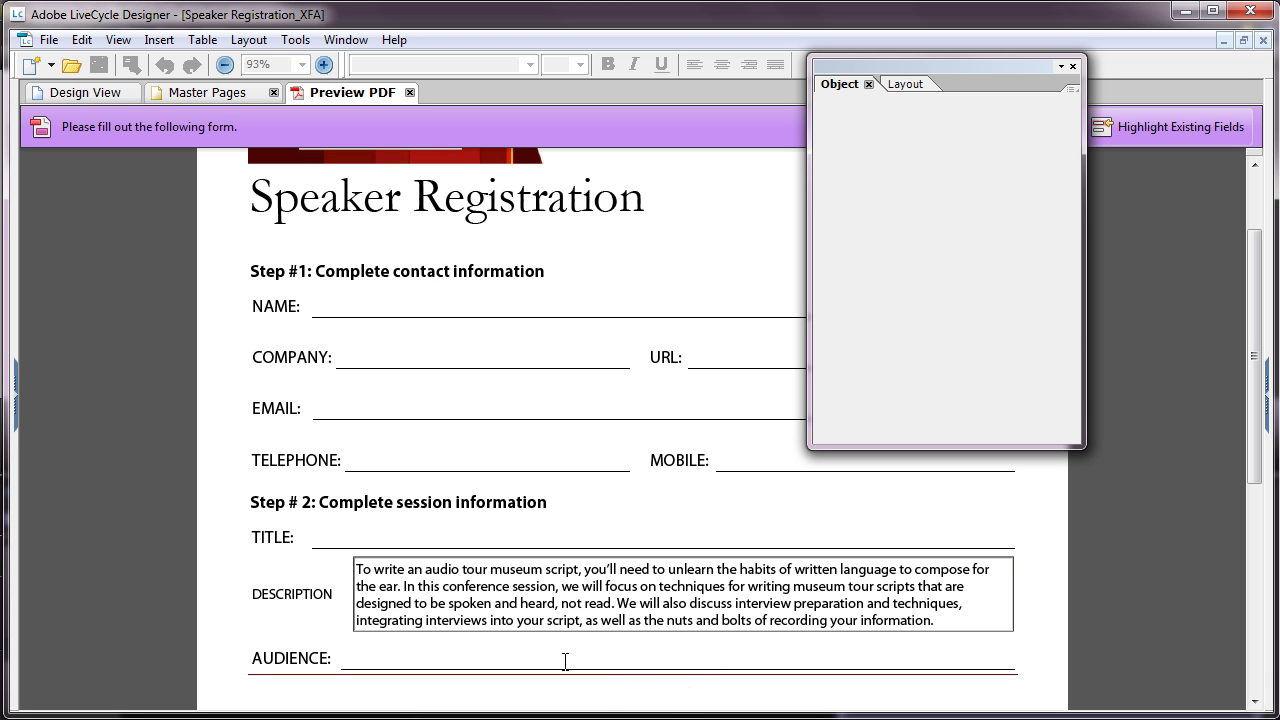
left_click(88, 92)
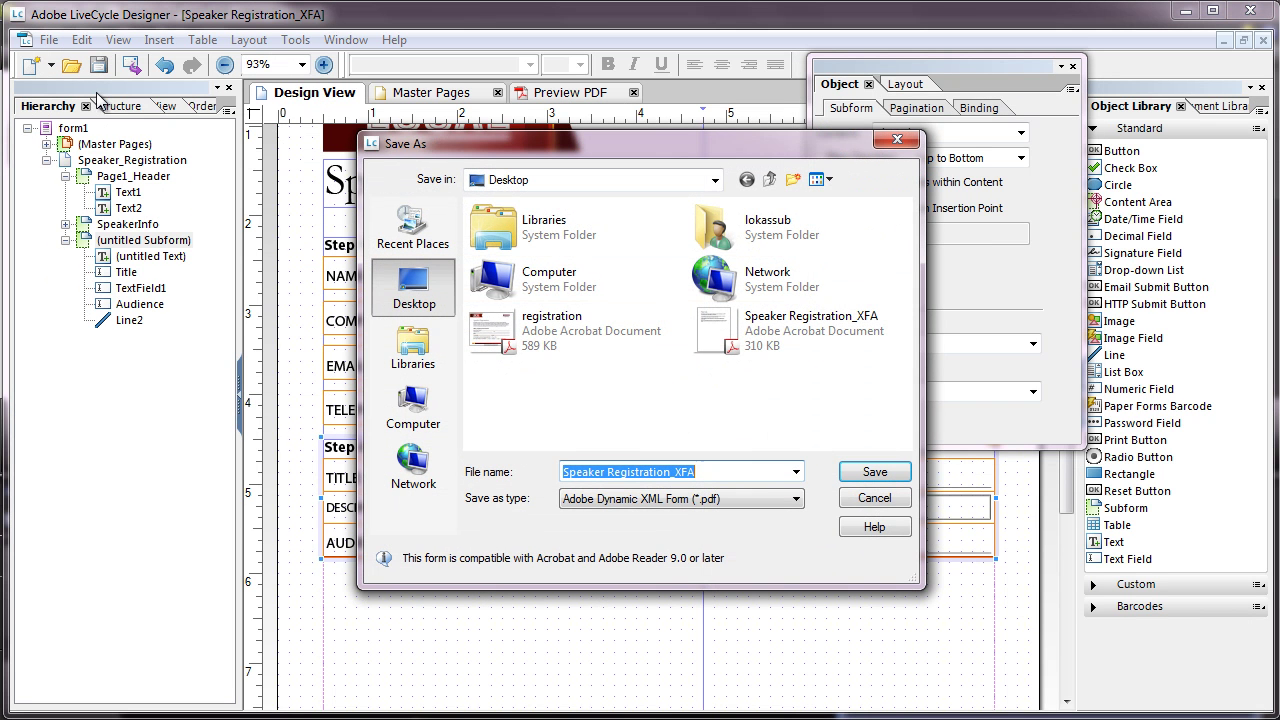
Examine the available file types for saving the form, choose Adobe Dynamic XML Form (*.pdf), and cancel the save
left_click(796, 500)
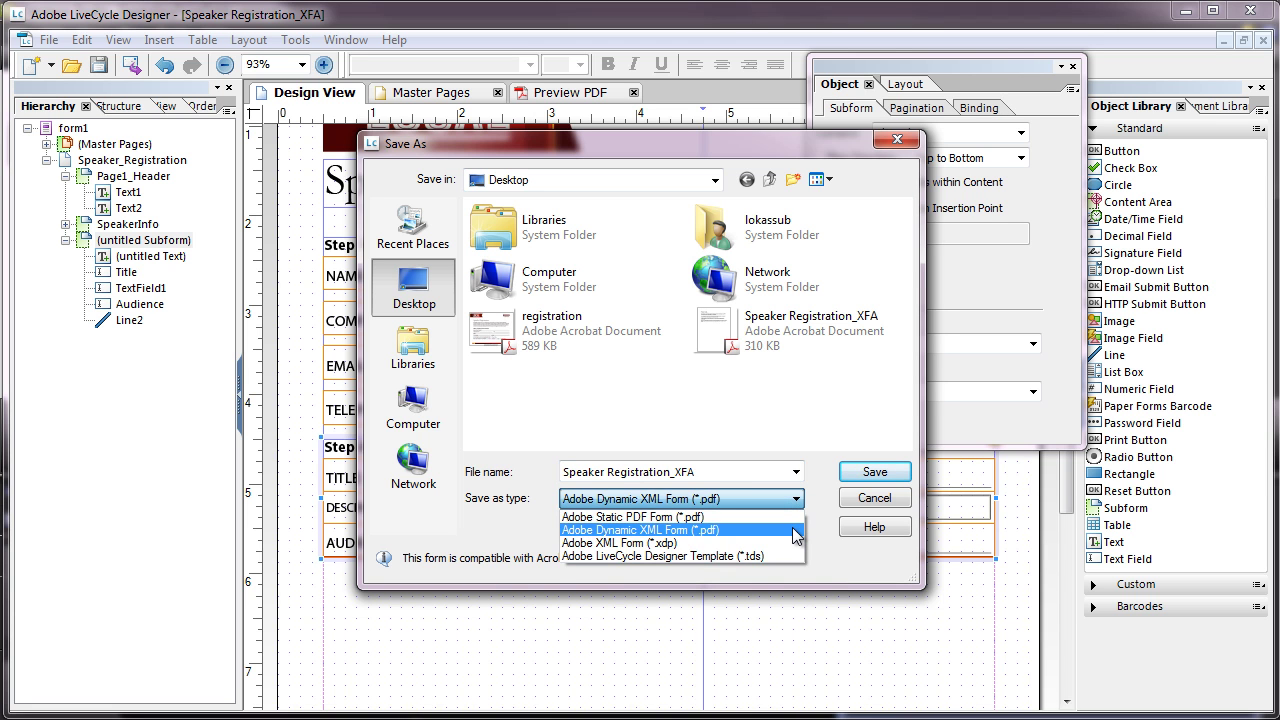
left_click(796, 536)
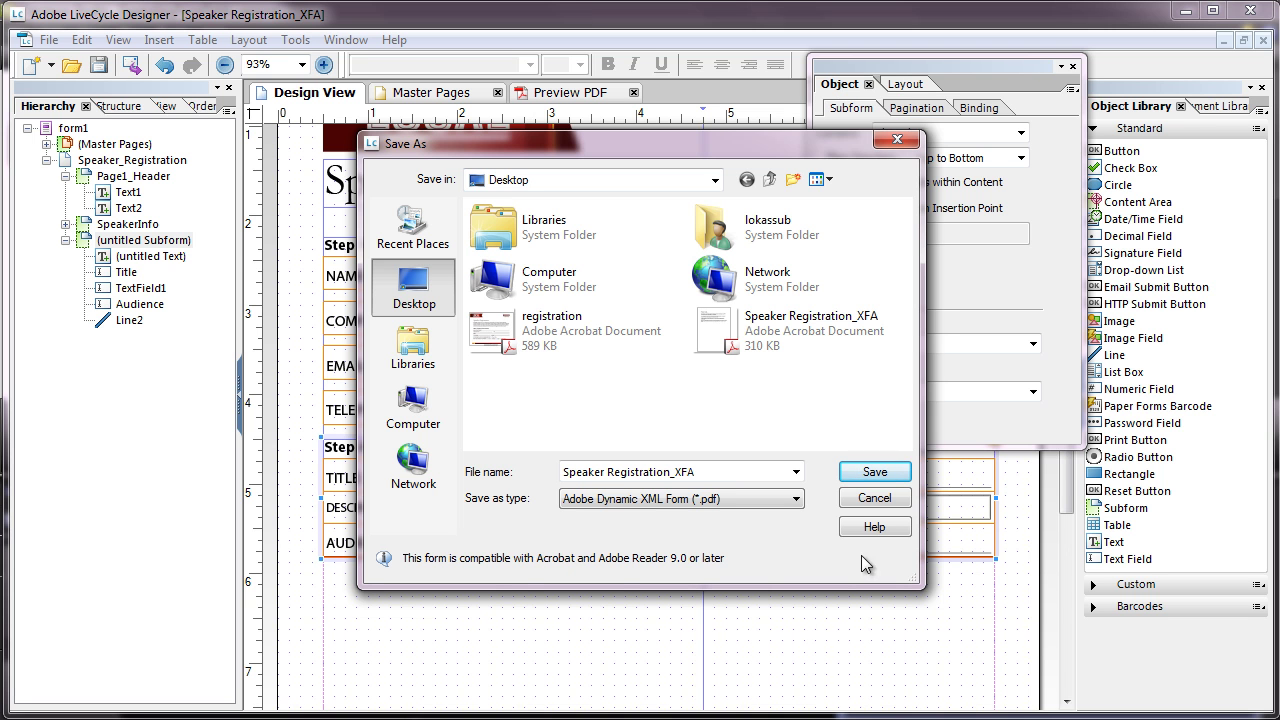
left_click(885, 497)
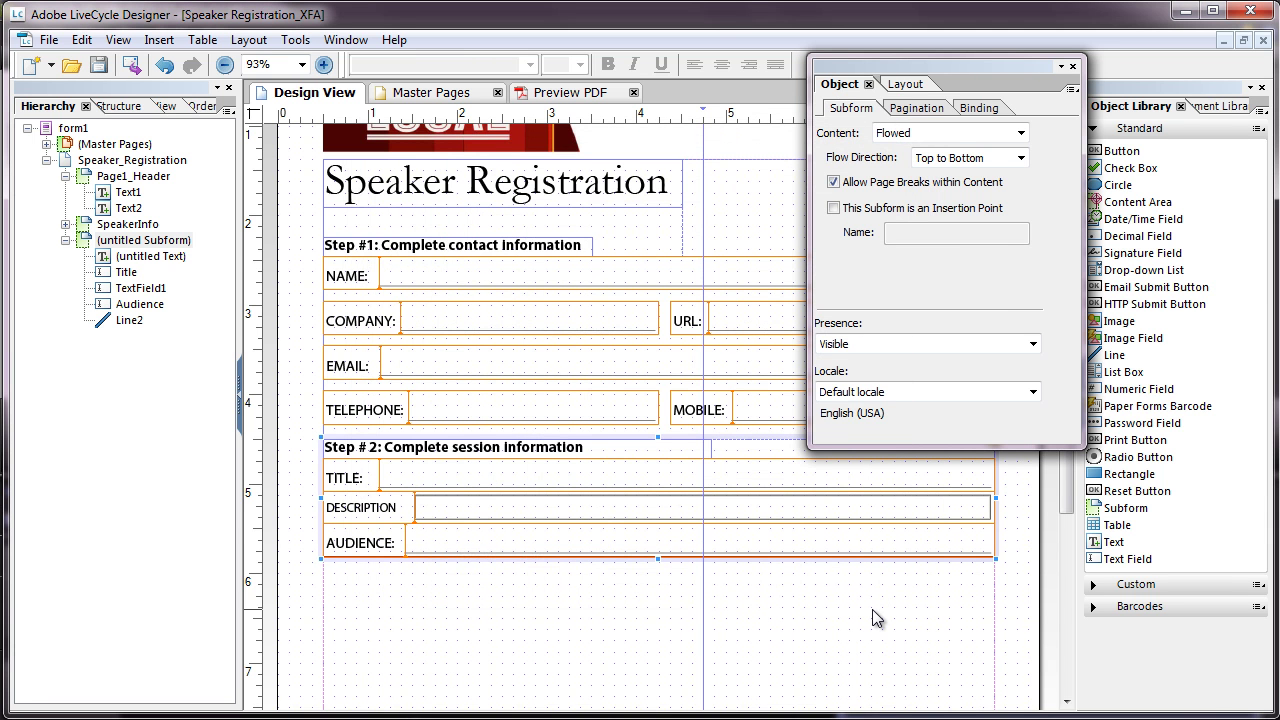